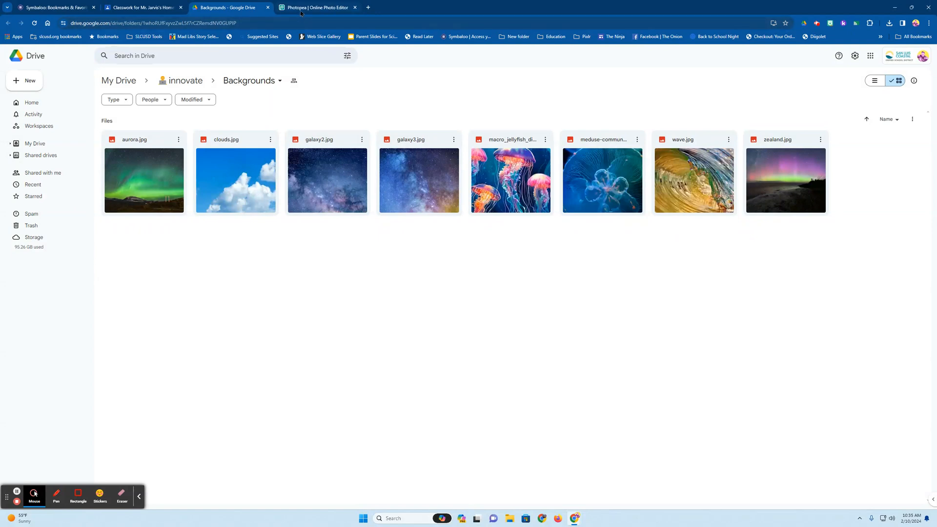
click(319, 4)
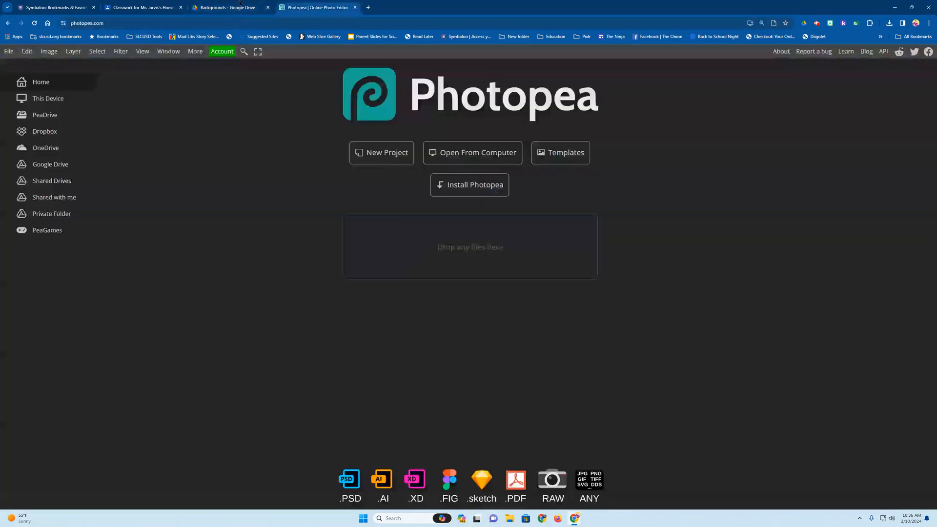
click(213, 7)
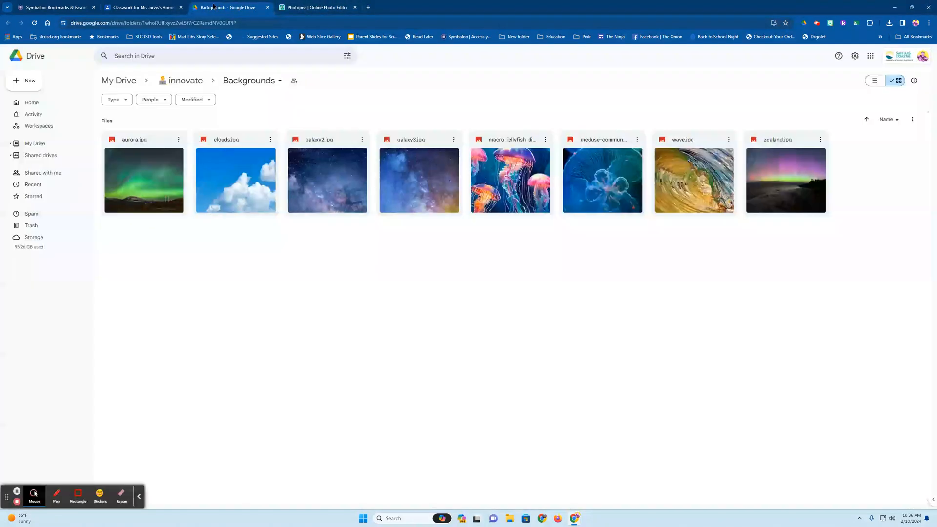
click(300, 6)
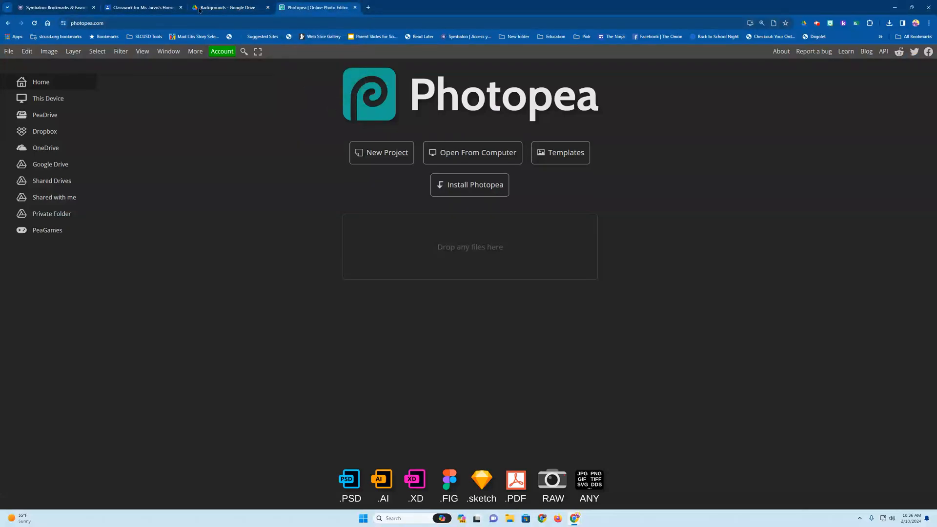
click(259, 10)
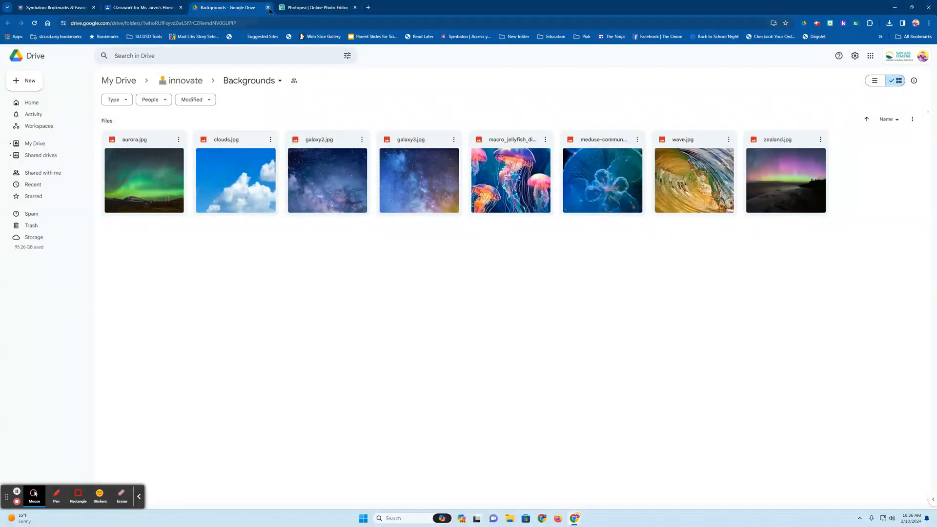
Step: Close the Backgrounds folder page and preview IMG_1213.jpg from the Fifth folder attached to the Digital Overall Photo of Yourself assignment
click(268, 7)
click(146, 10)
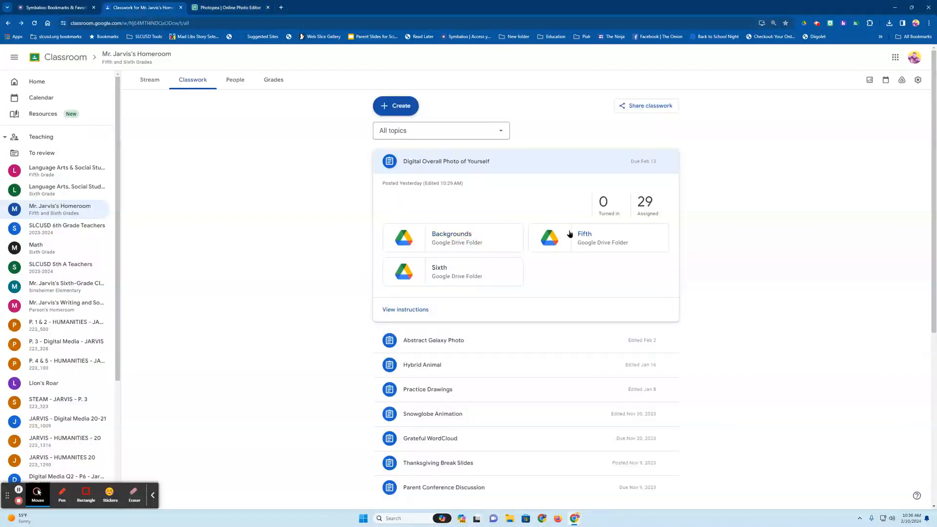
click(600, 242)
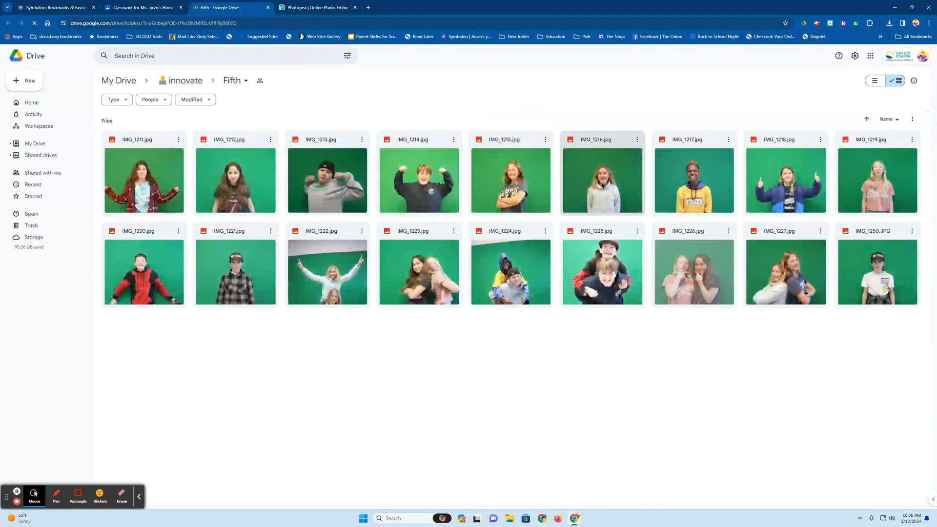
click(336, 196)
double_click(336, 196)
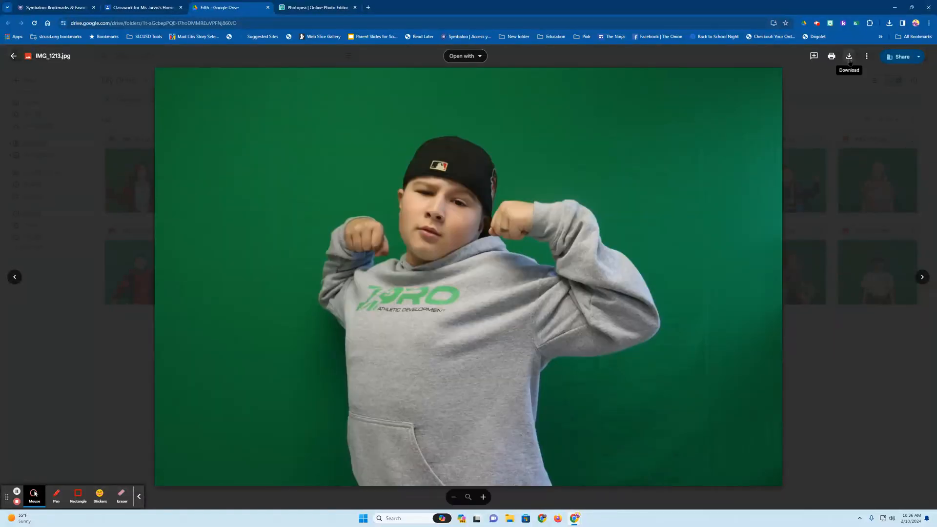
click(14, 56)
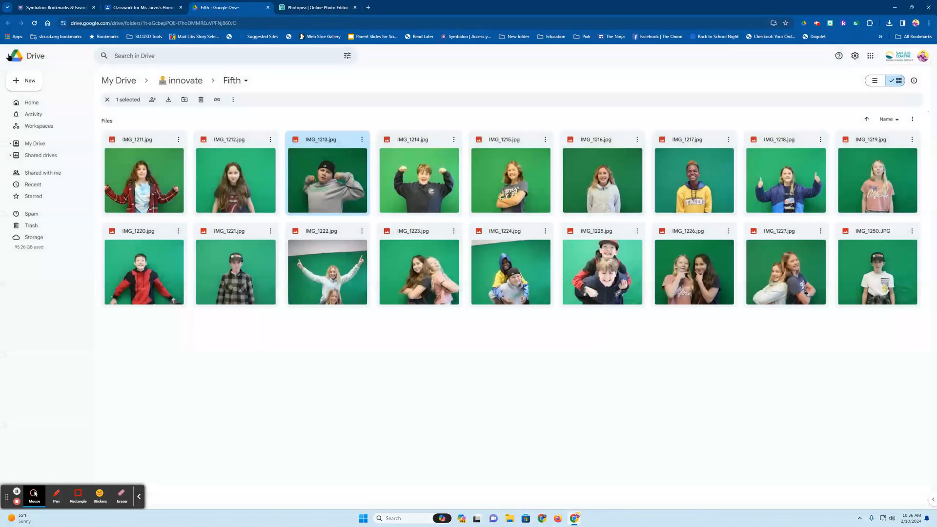
Step: Close the Fifth folder page and open the student's green-screen photo from the computer in Photopea
click(316, 9)
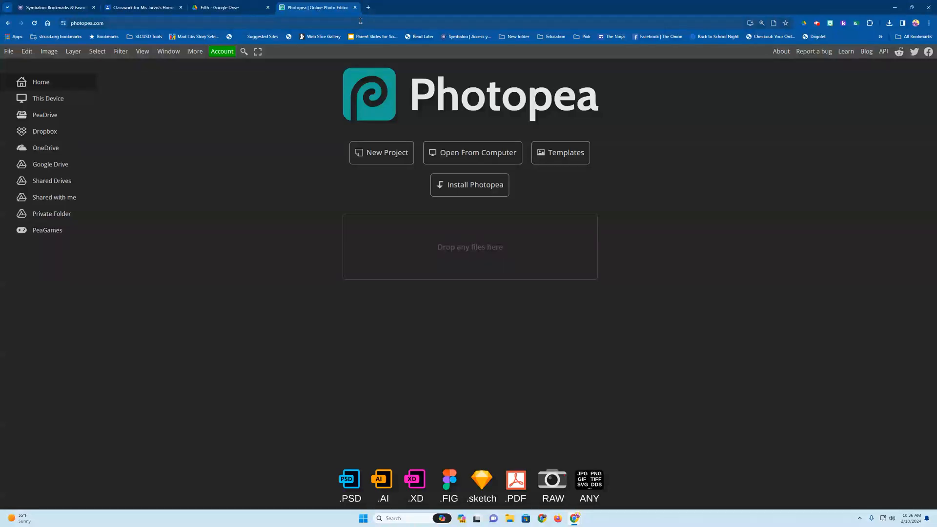
click(267, 7)
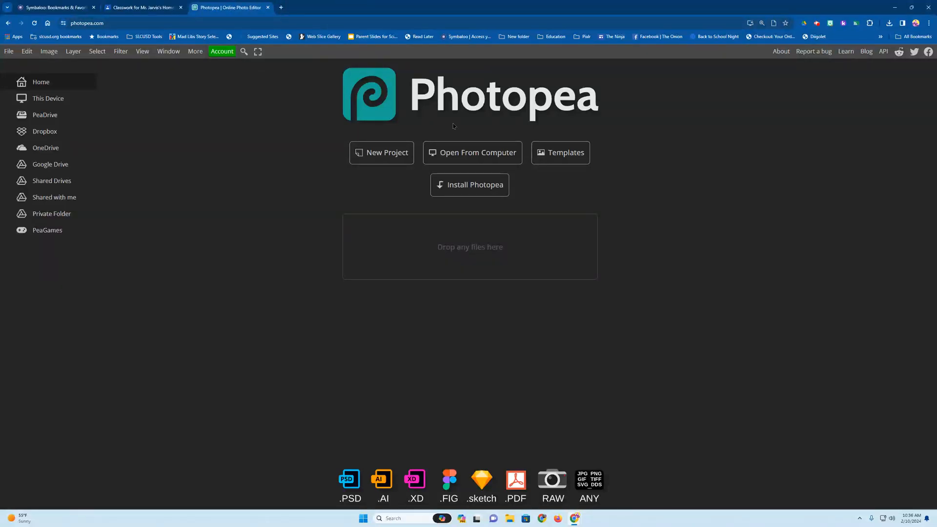
click(495, 157)
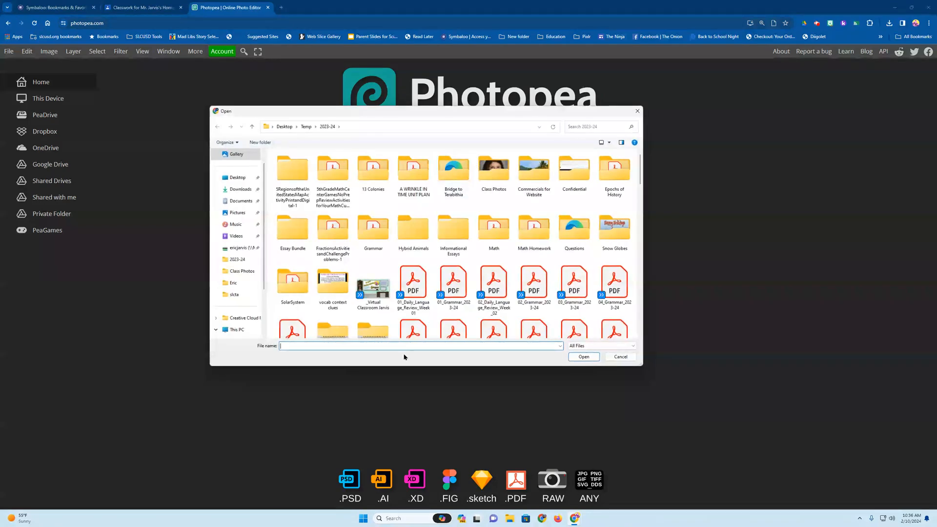
text(mi)
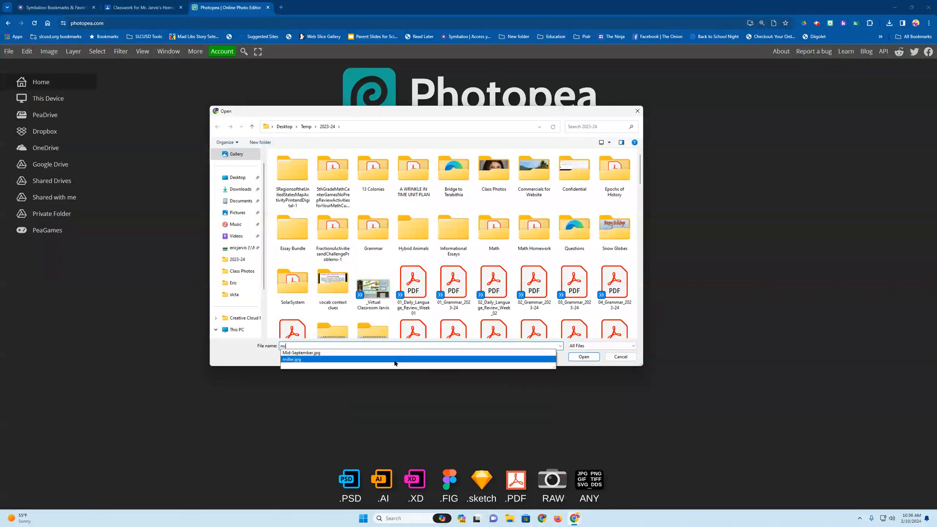
click(396, 359)
click(584, 356)
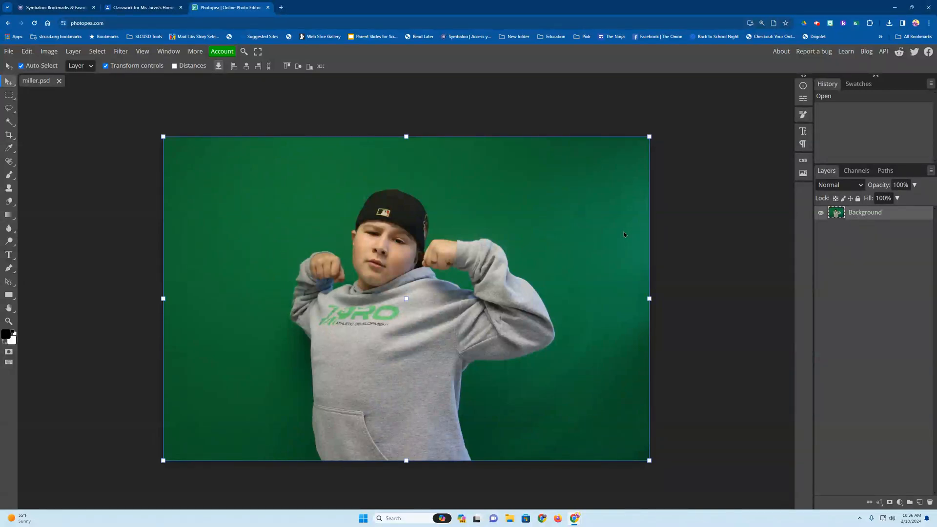
Step: Rename the photo's Background layer with the student's name
double_click(871, 217)
text(Mill)
key(BackSpace)
text(Miller)
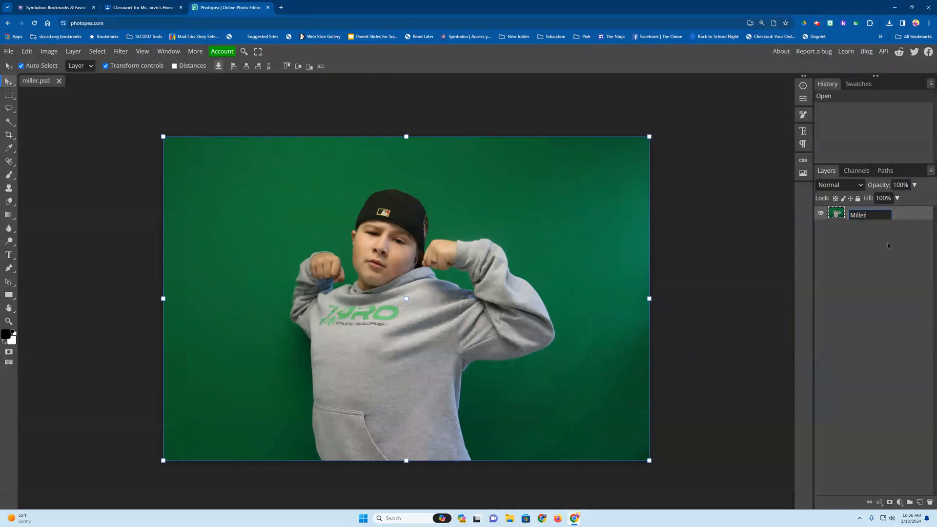
key(Return)
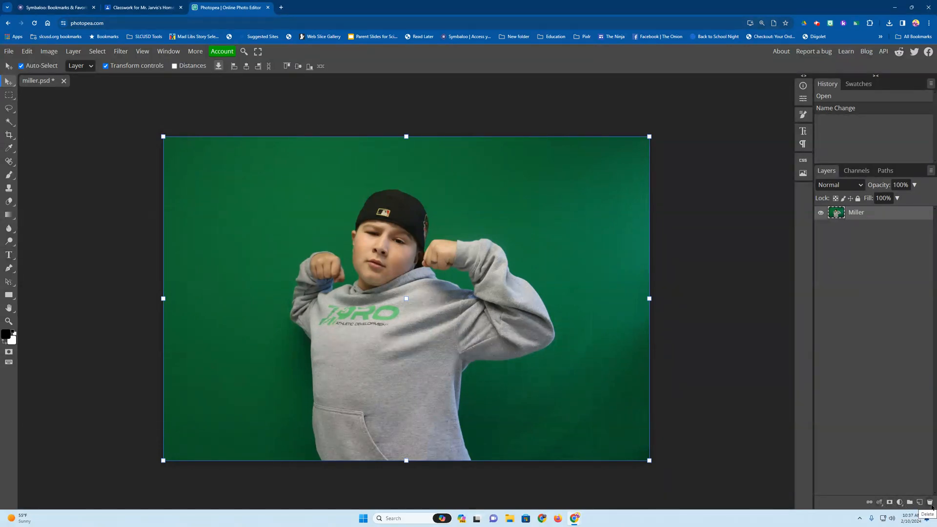
click(901, 503)
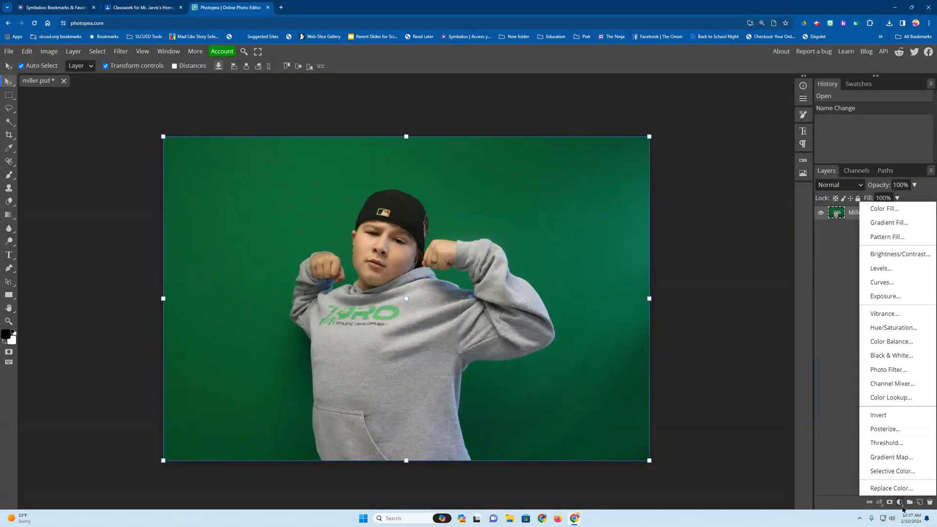
click(903, 509)
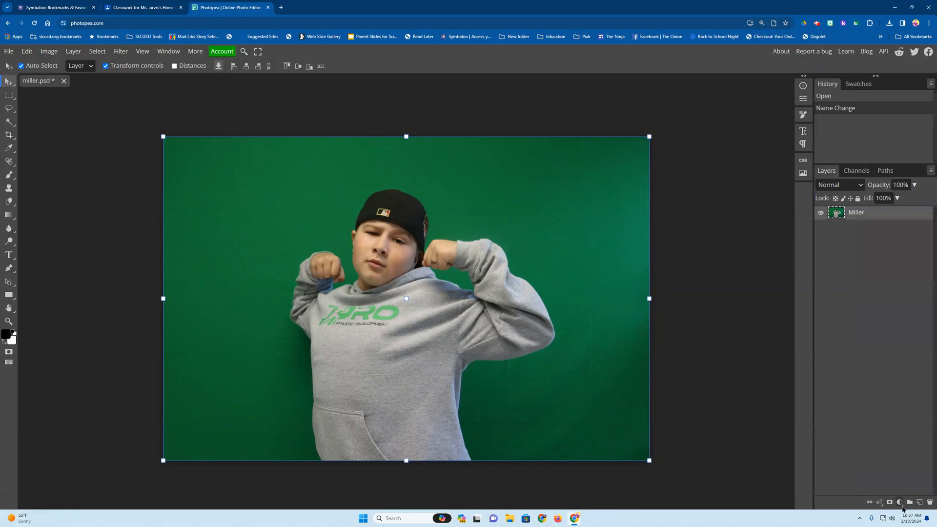
click(901, 502)
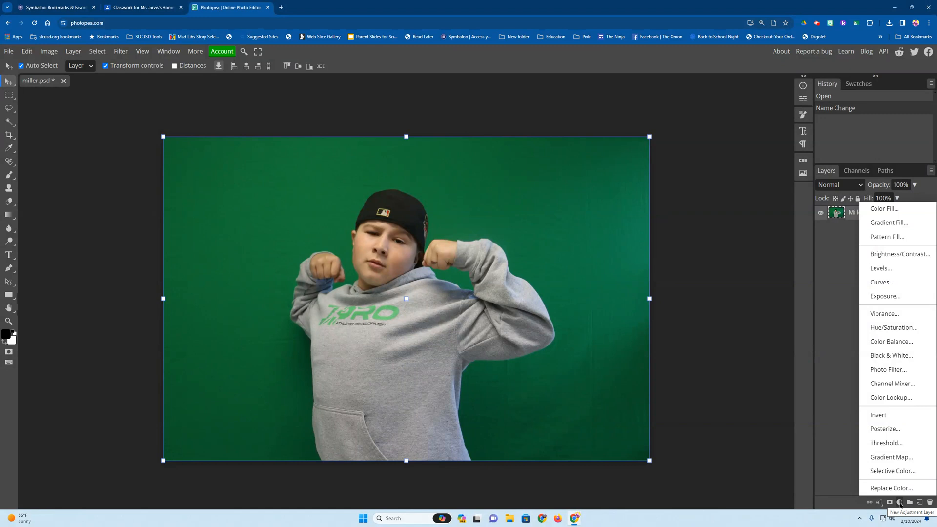
click(901, 503)
click(901, 502)
click(900, 502)
click(900, 503)
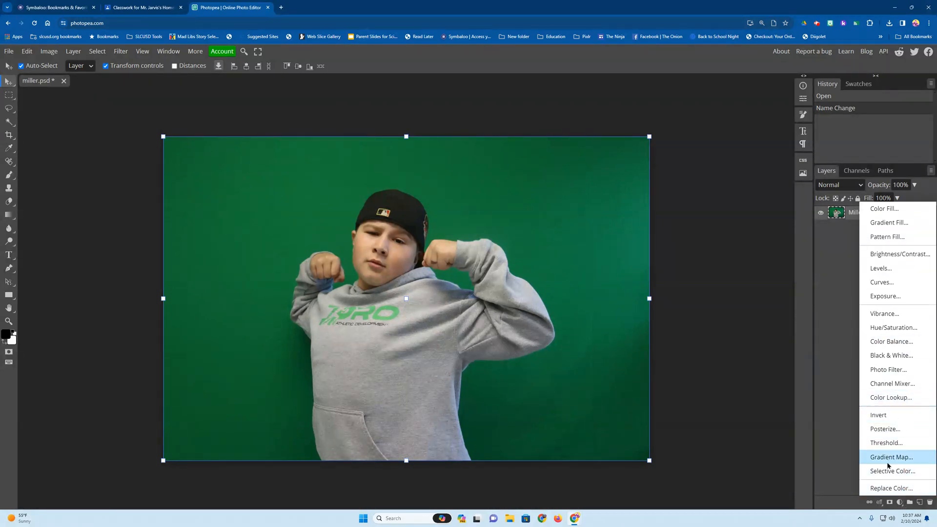
click(900, 503)
click(901, 502)
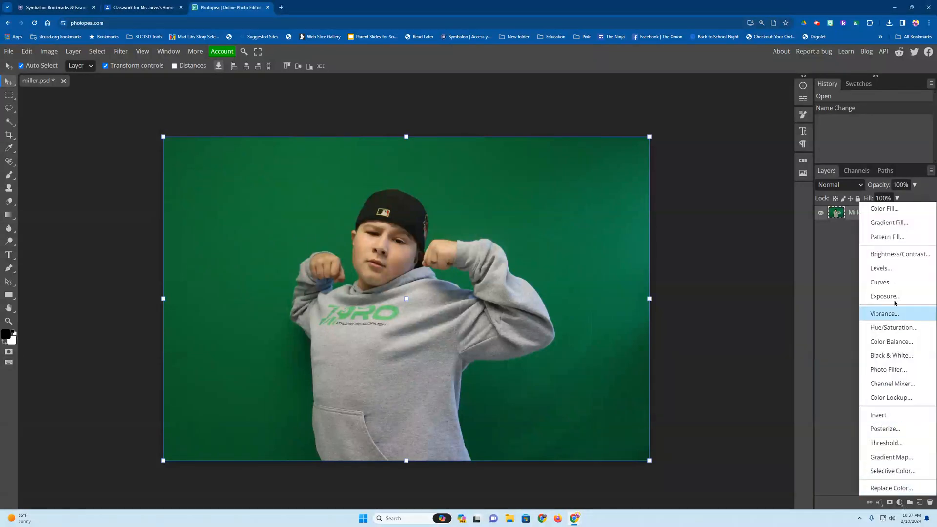
click(901, 213)
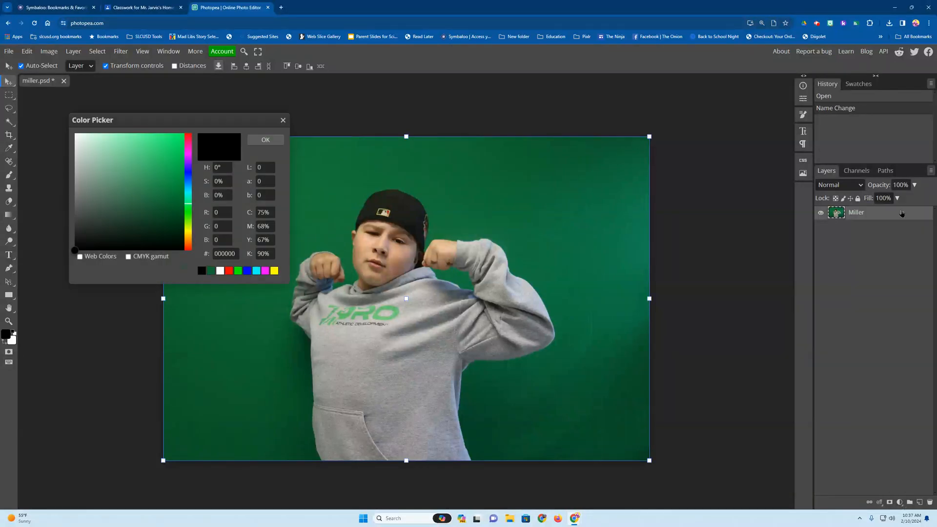
click(220, 271)
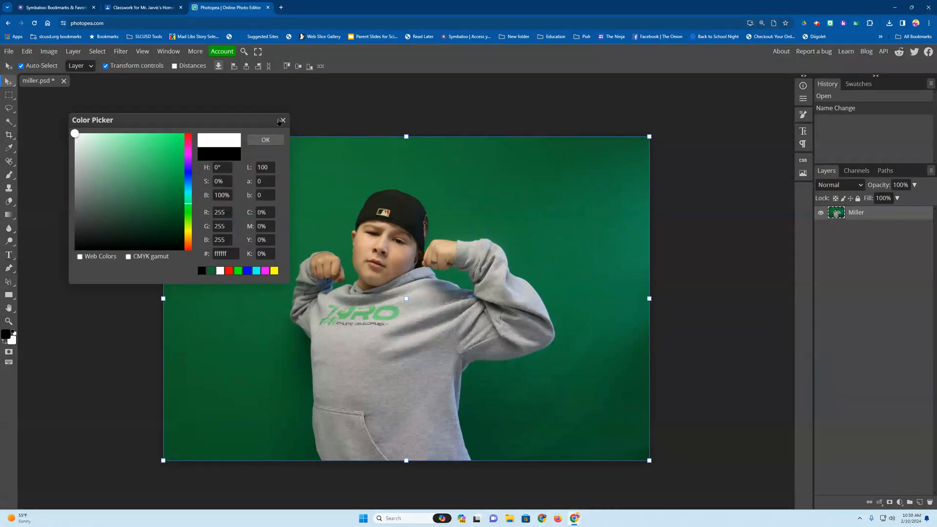
click(282, 120)
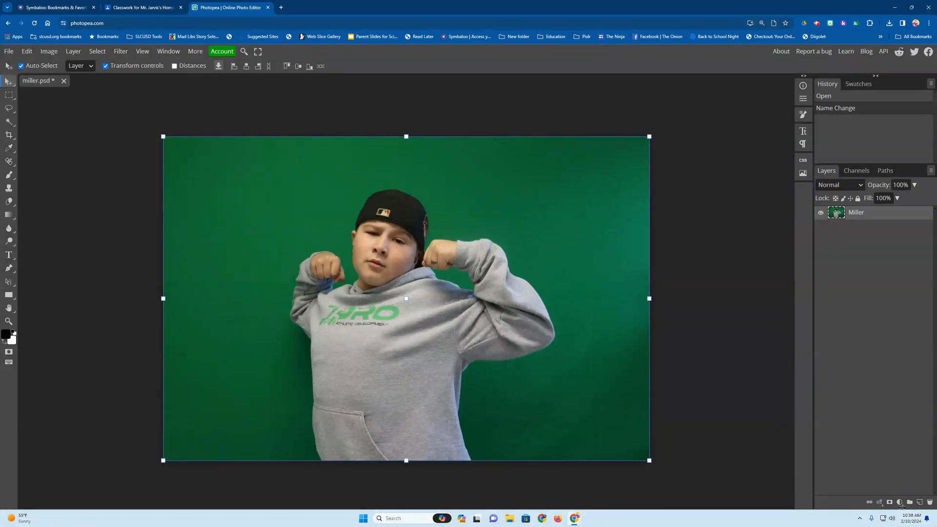
Step: Add a Color Fill adjustment layer in white (ffffff) to the document
click(899, 503)
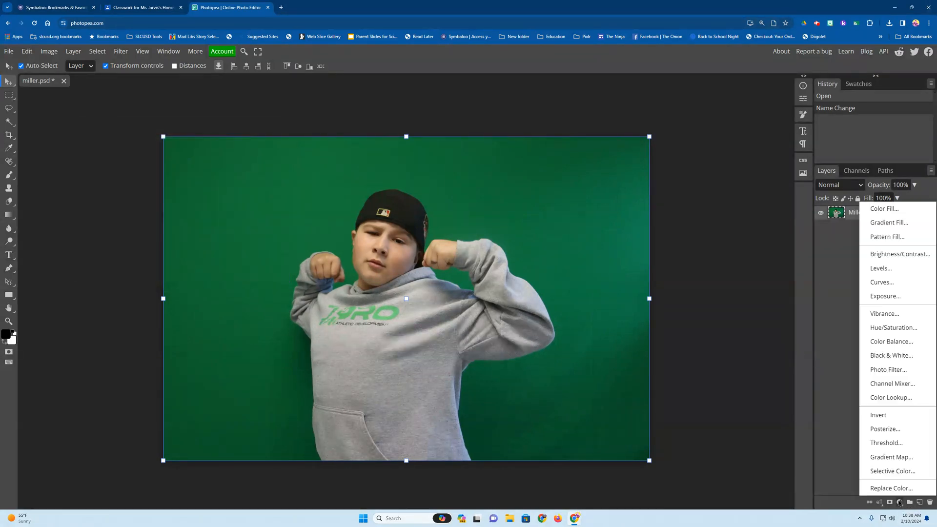
click(894, 210)
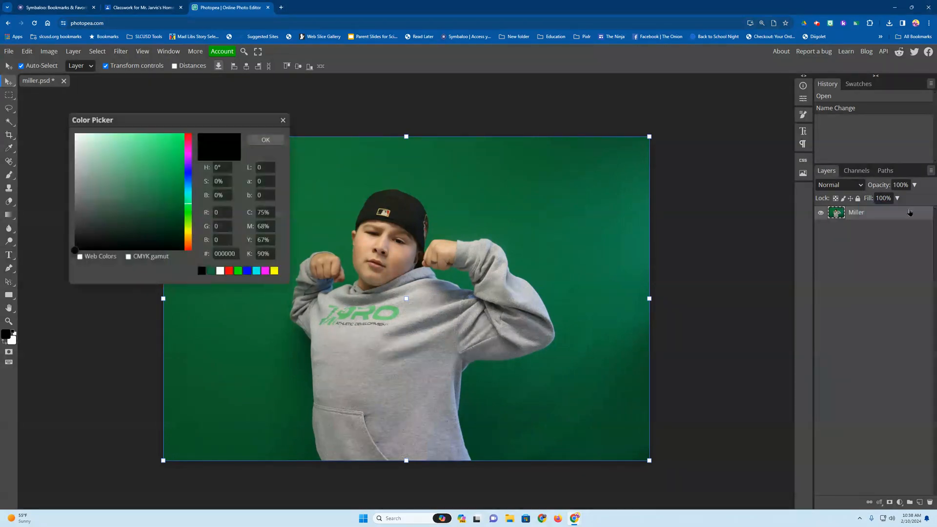
click(220, 271)
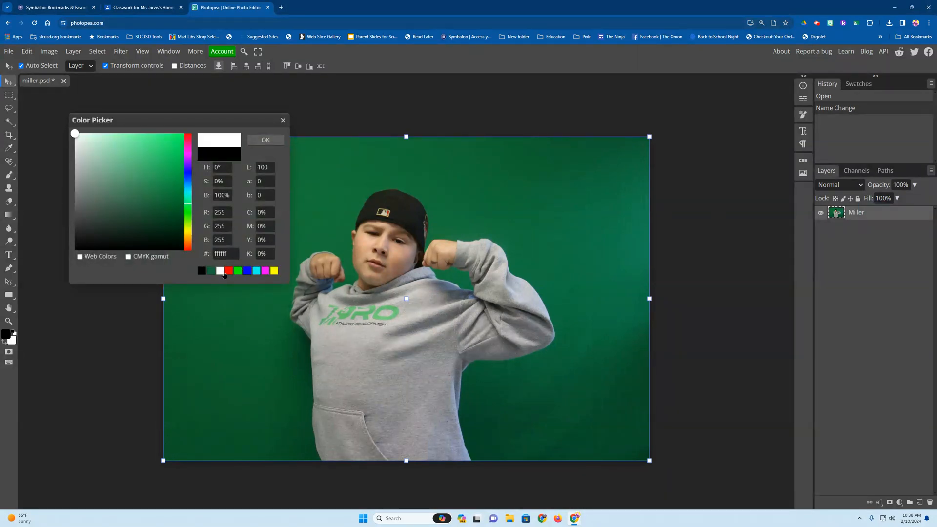
click(259, 142)
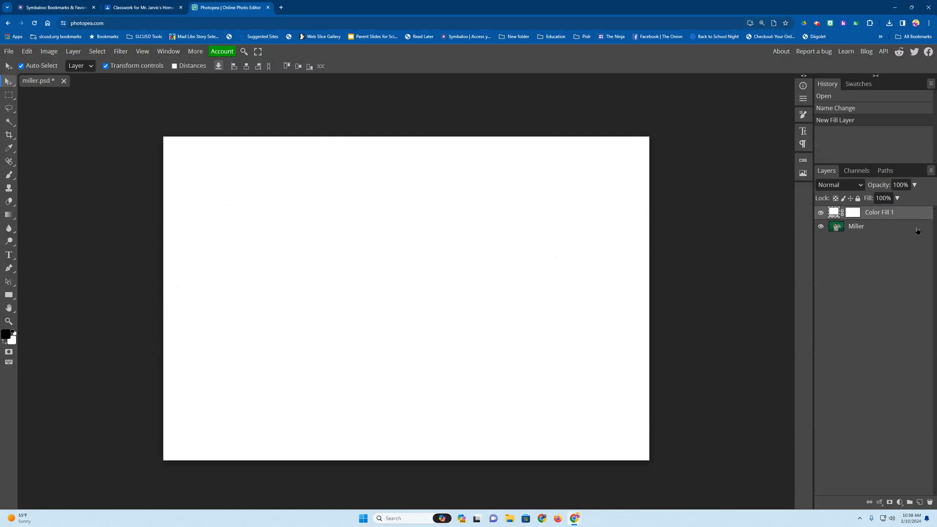
Step: Move the white fill layer below the student photo layer and rename it Background
drag(895, 217, 903, 236)
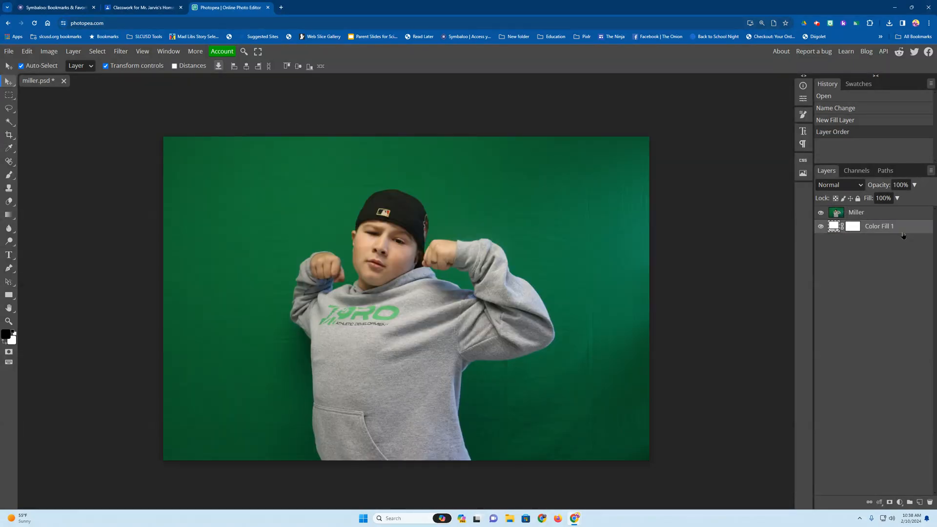
double_click(874, 232)
text(Background)
key(Return)
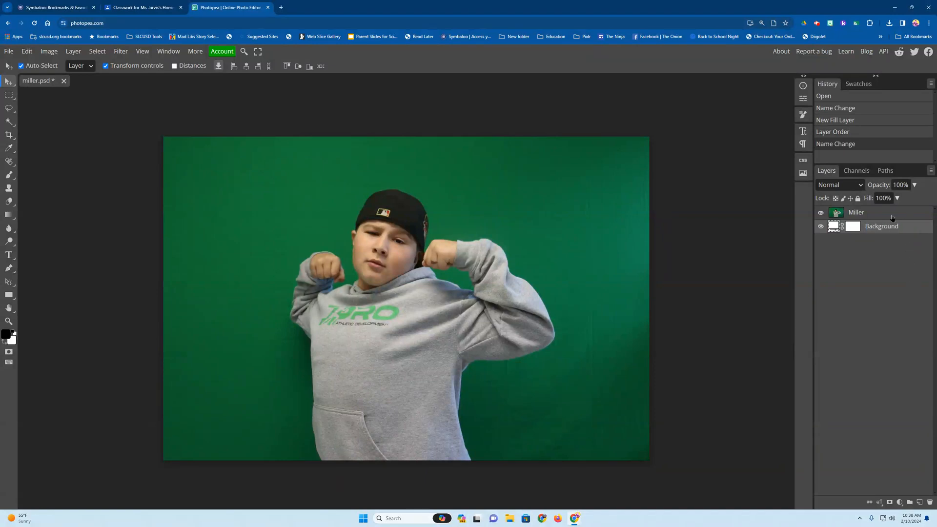
Step: Make the student photo layer the active layer, above the white Background layer
click(834, 213)
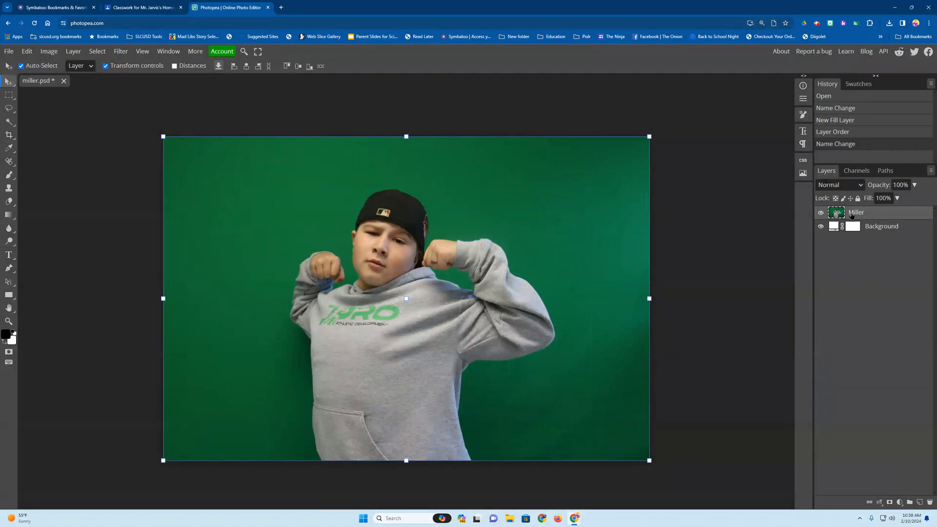
click(854, 227)
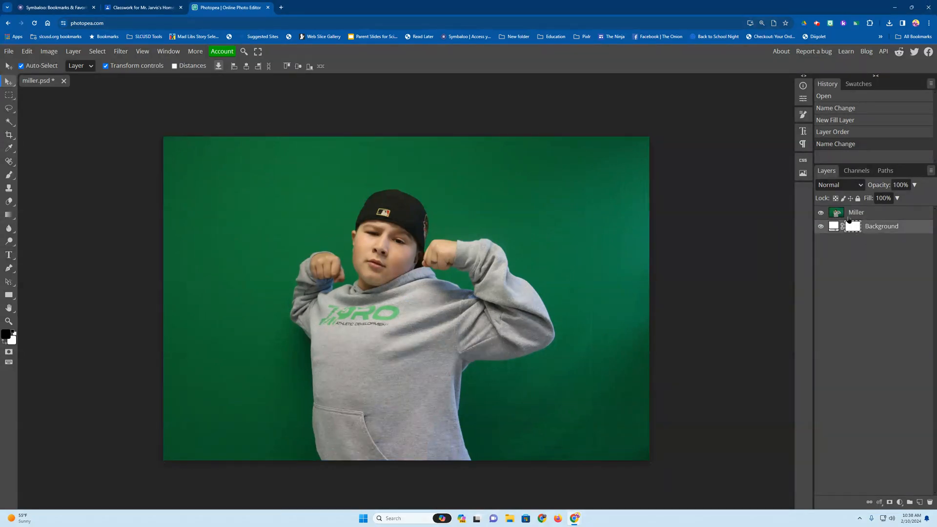
click(850, 216)
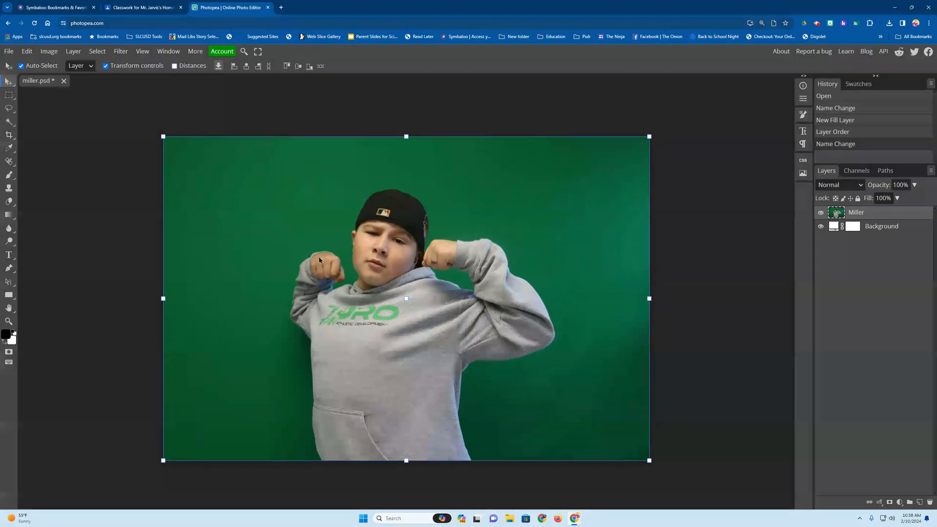
Step: Try a freehand Lasso selection along the side of the hoodie and clear the selection
click(9, 108)
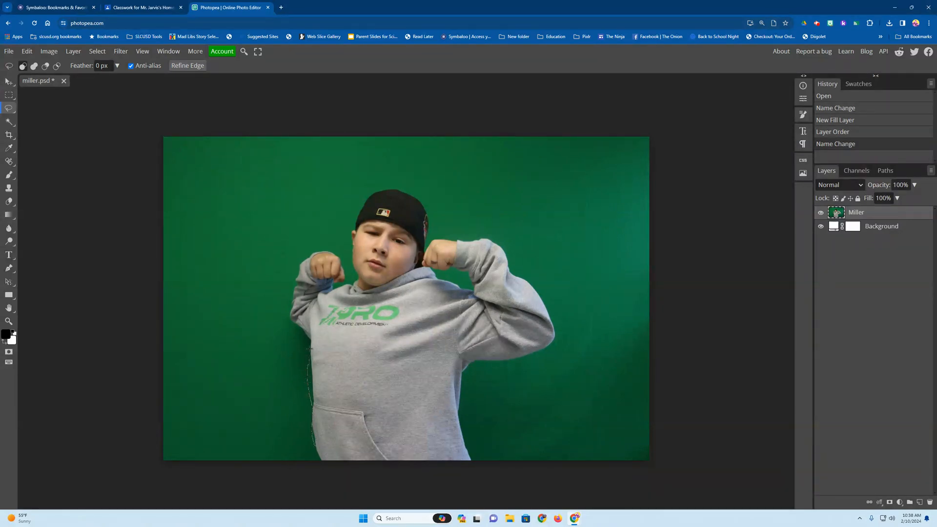
drag(309, 351, 295, 329)
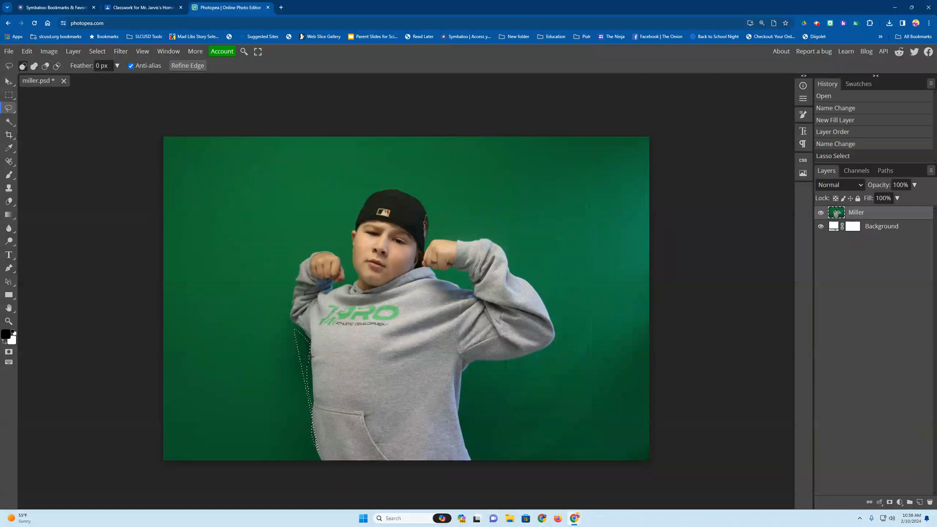
click(98, 51)
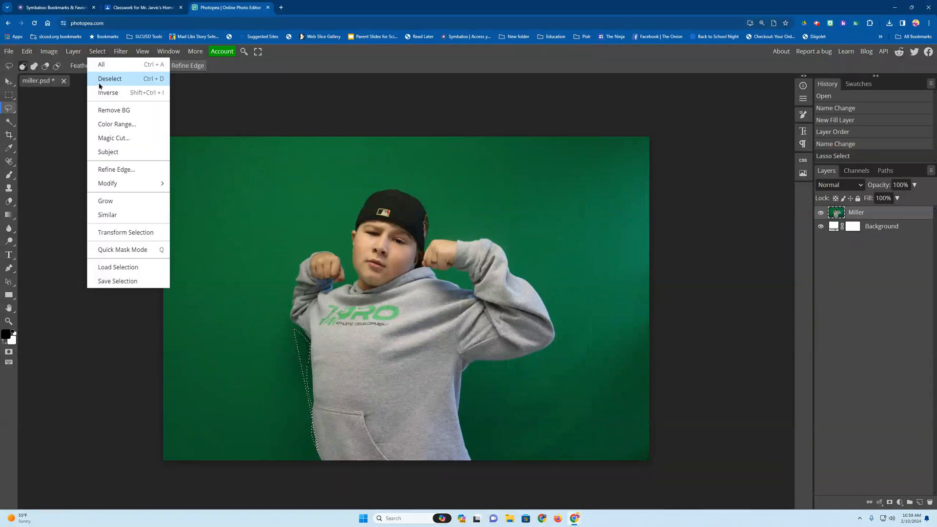
click(100, 79)
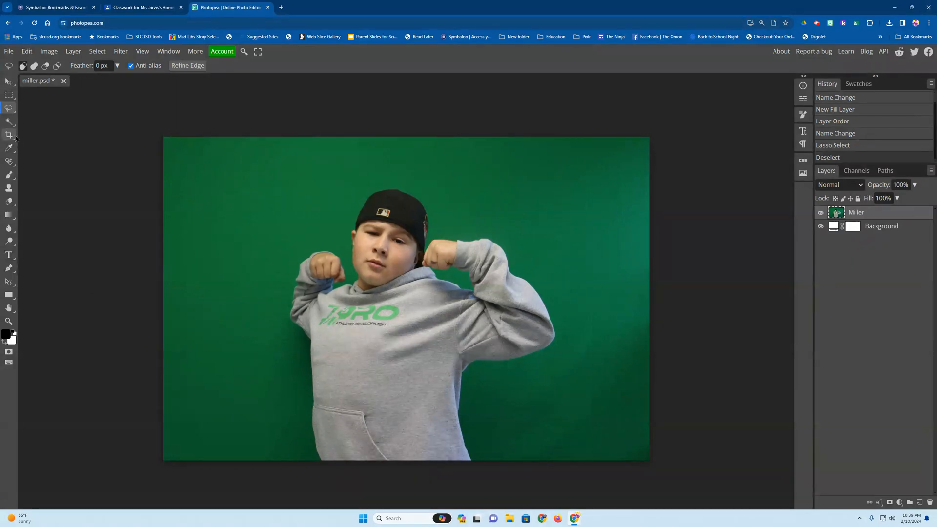
right_click(8, 108)
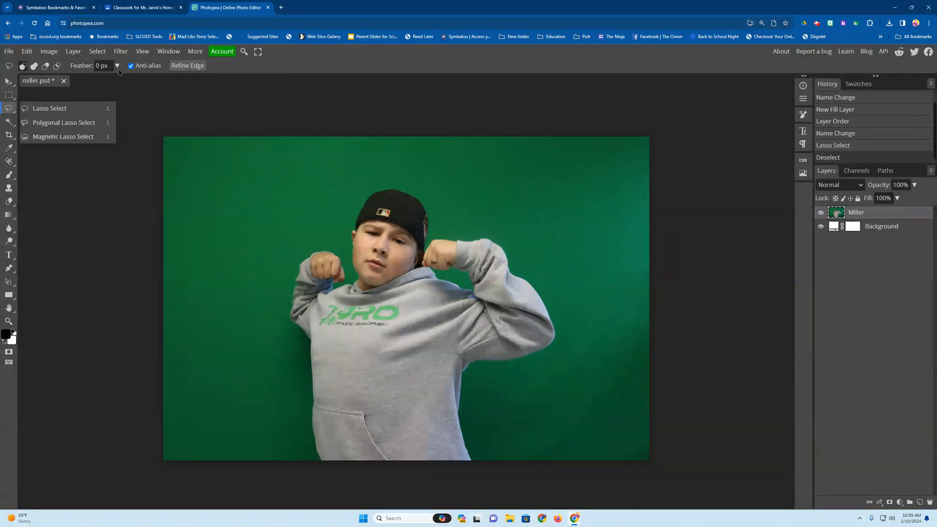
click(97, 51)
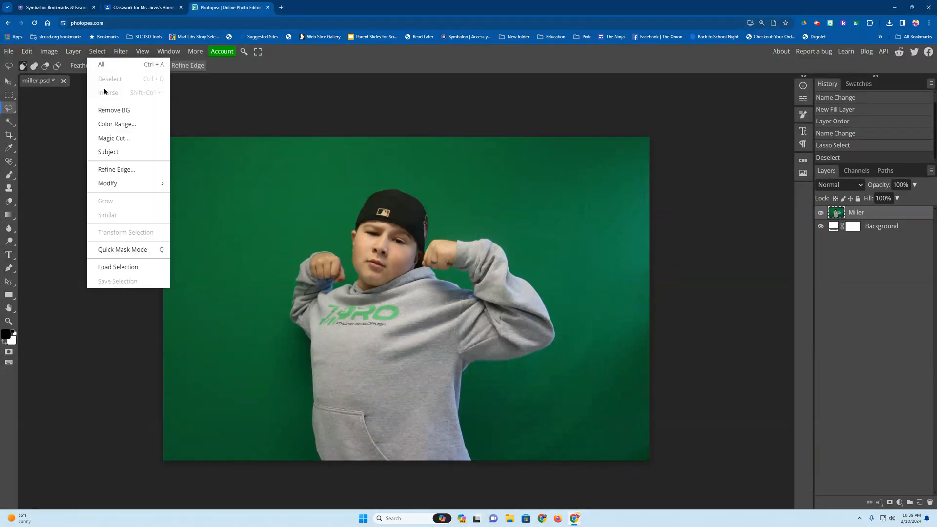
click(14, 128)
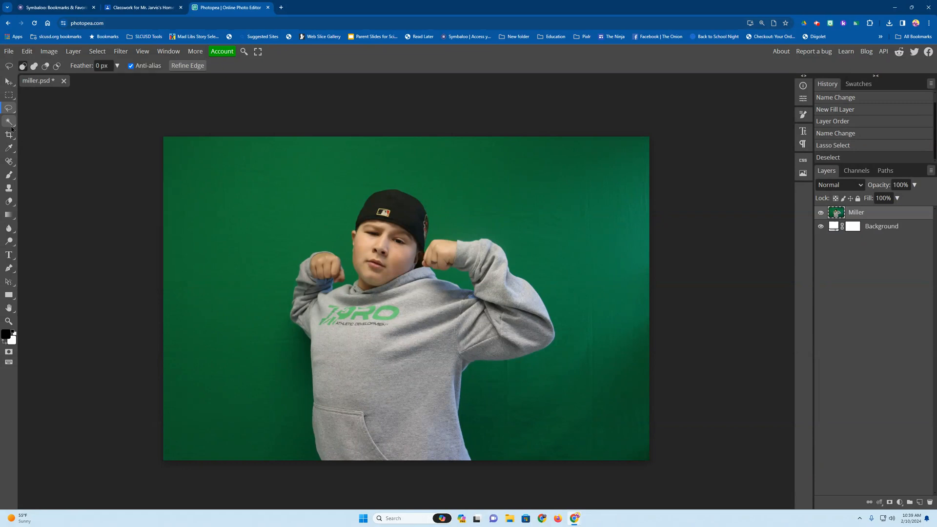
Step: Try a Magic Wand selection of the green backdrop at tolerance 6 and deselect it
click(12, 128)
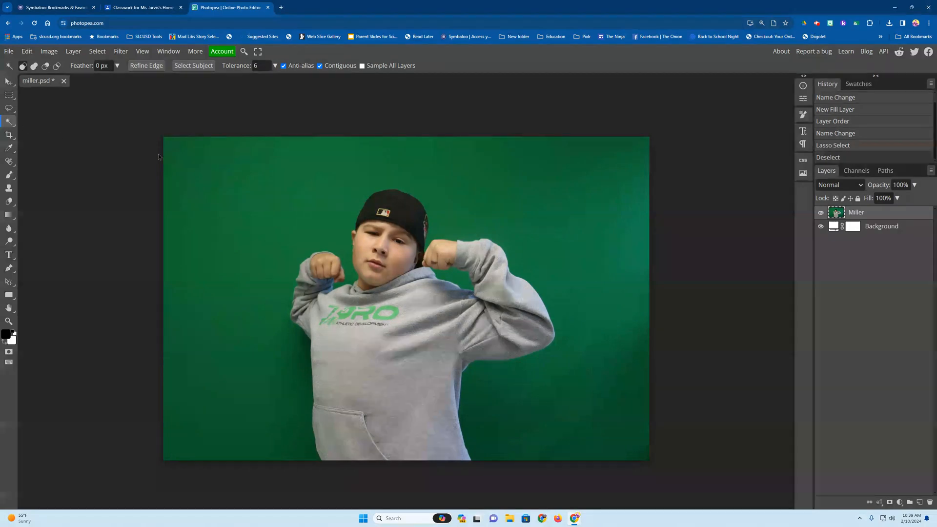
click(237, 163)
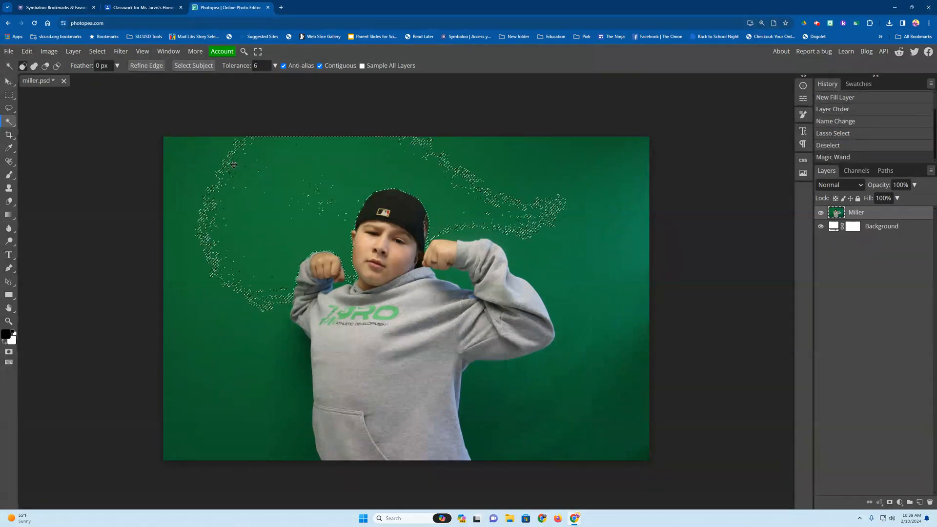
key(ctrl+d)
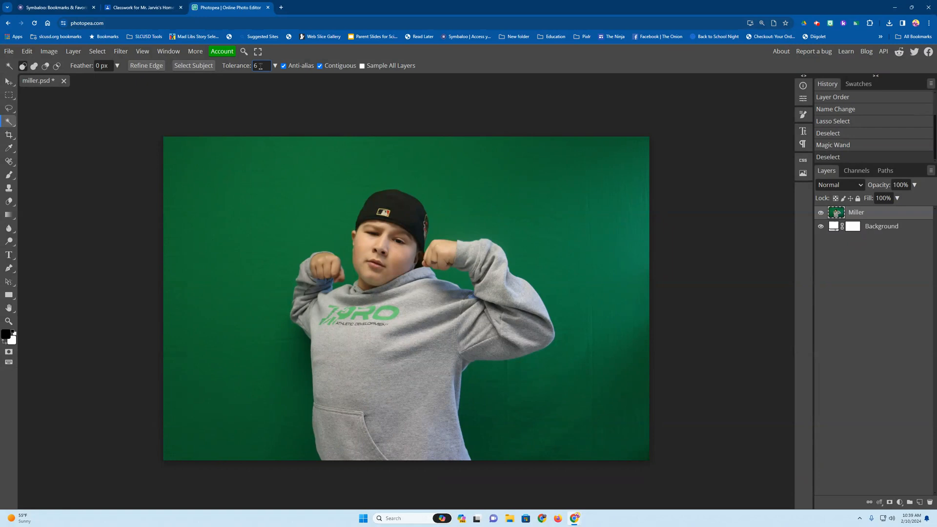
Step: Delete all the green backdrop surrounding the student using Magic Wand selections at tolerance 25, and deselect
drag(260, 66, 215, 73)
text(25)
key(Return)
click(485, 225)
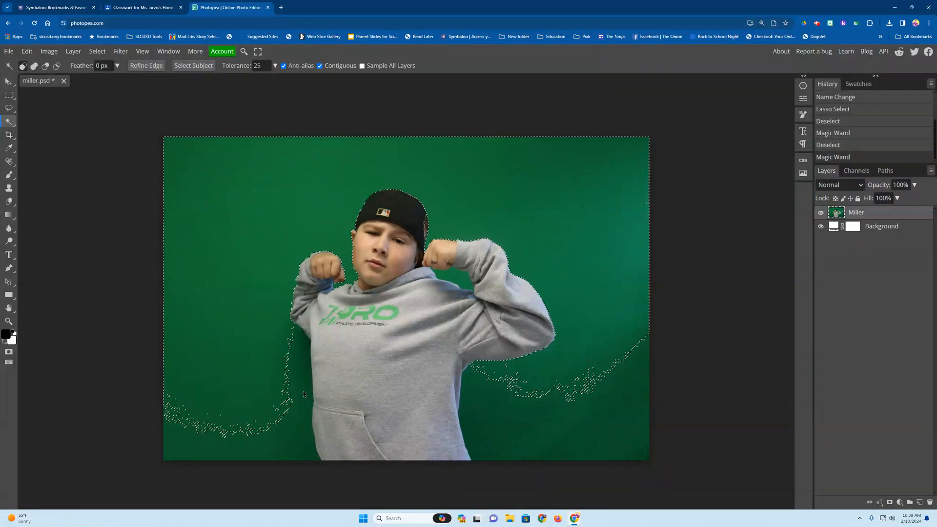
shift+click(299, 420)
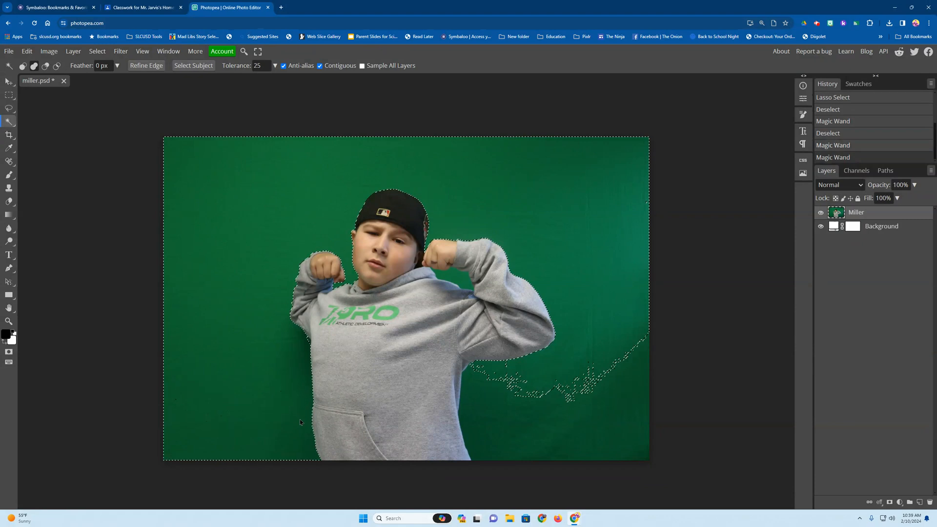
click(310, 343)
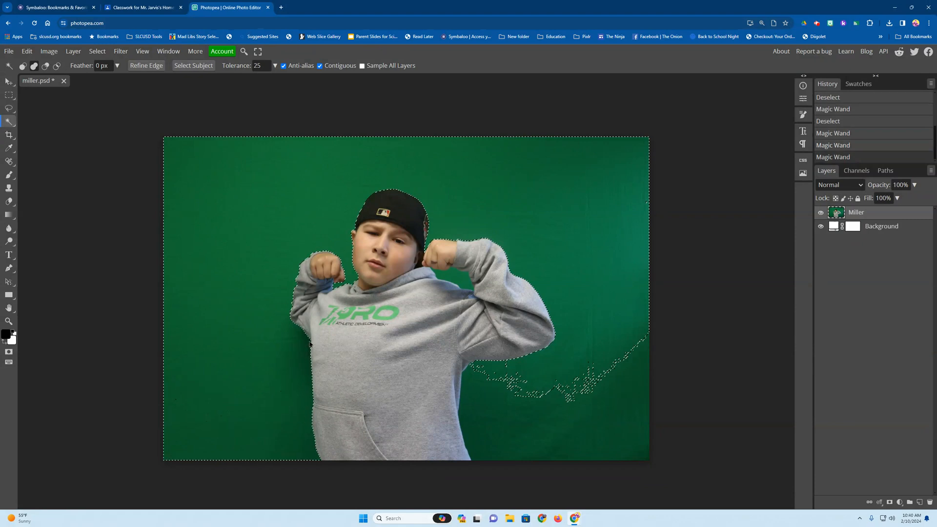
shift+click(489, 369)
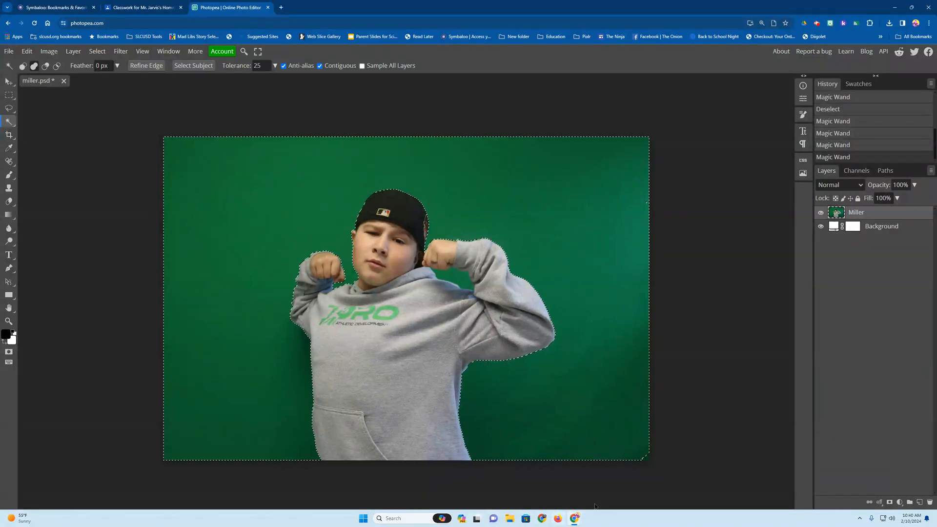
shift+click(648, 464)
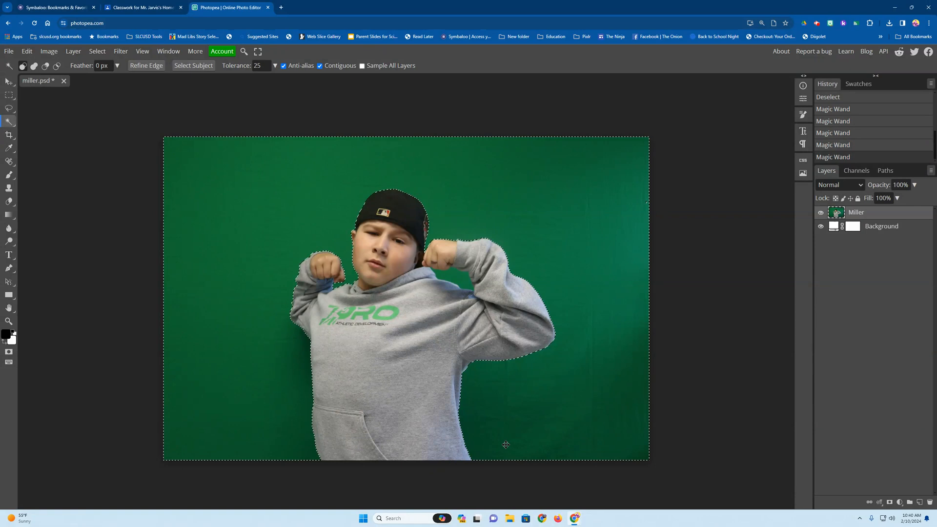
key(Delete)
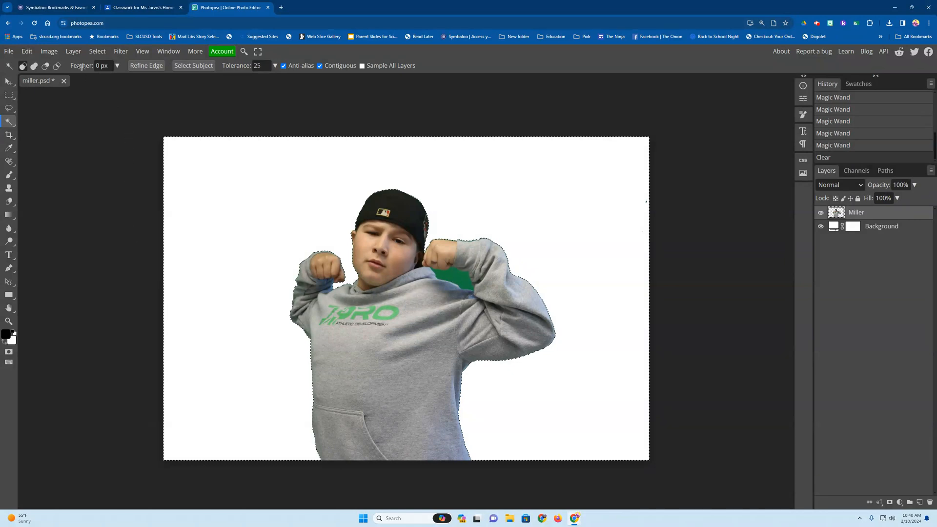
key(ctrl+d)
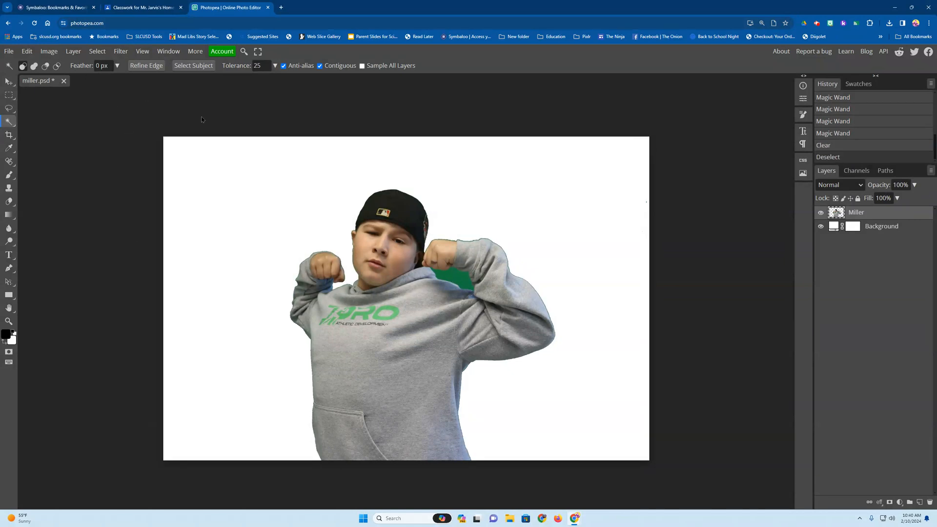
Step: Delete the leftover green patch between the student's raised arm and shoulder with the Magic Wand, and deselect
click(97, 52)
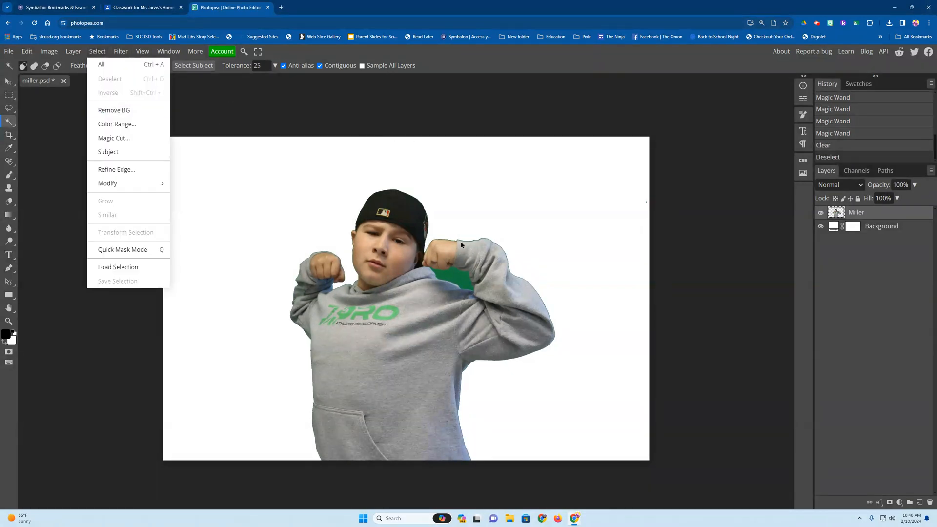
click(9, 125)
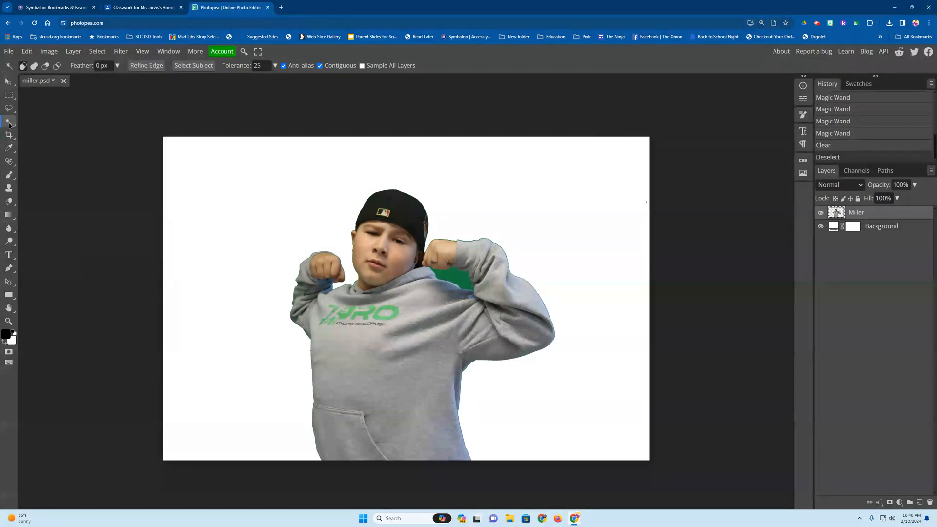
click(458, 279)
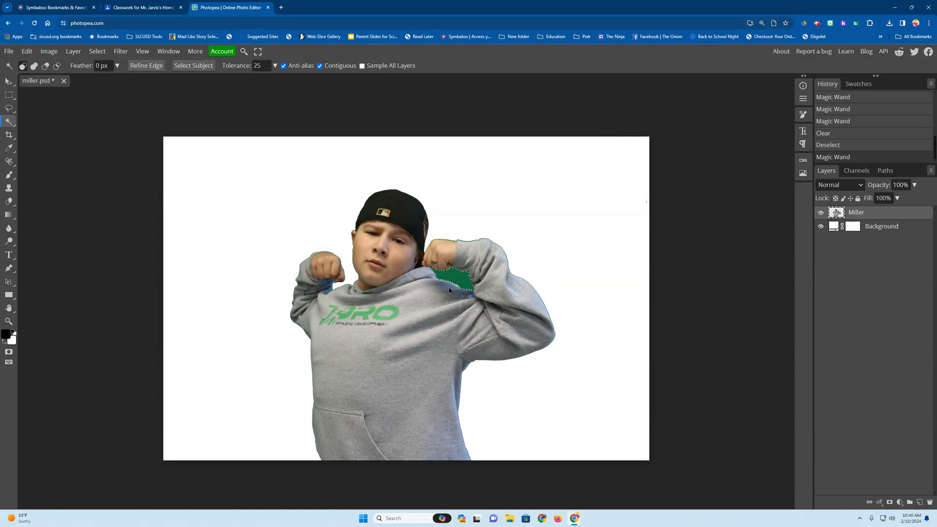
key(Delete)
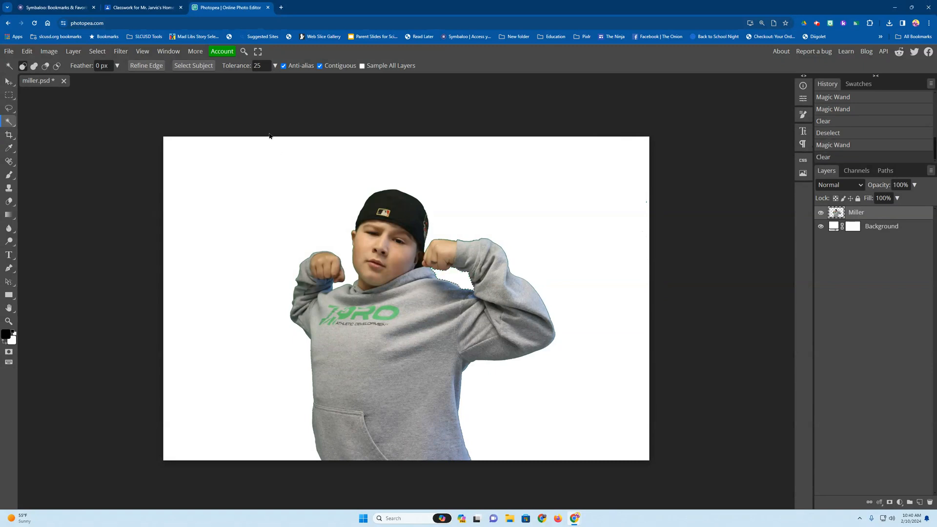
click(97, 51)
click(99, 79)
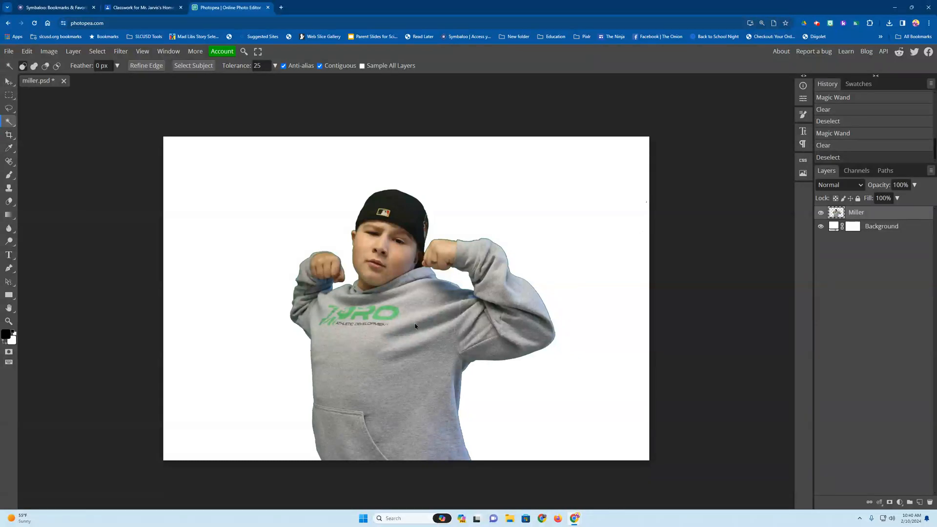
click(8, 52)
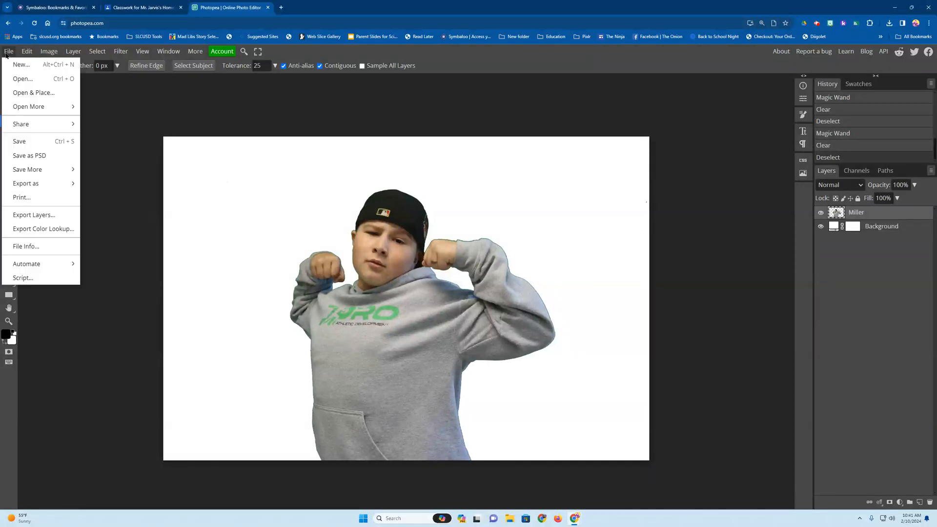
click(147, 8)
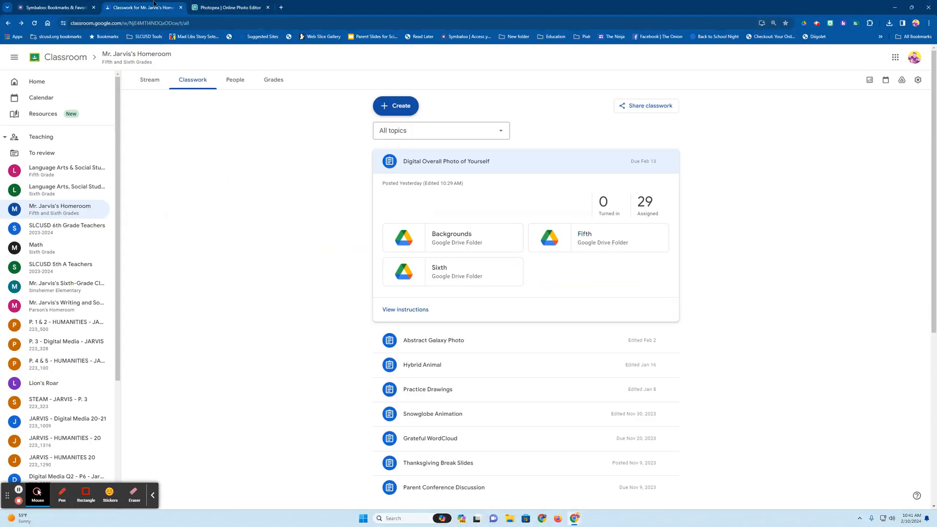
click(224, 7)
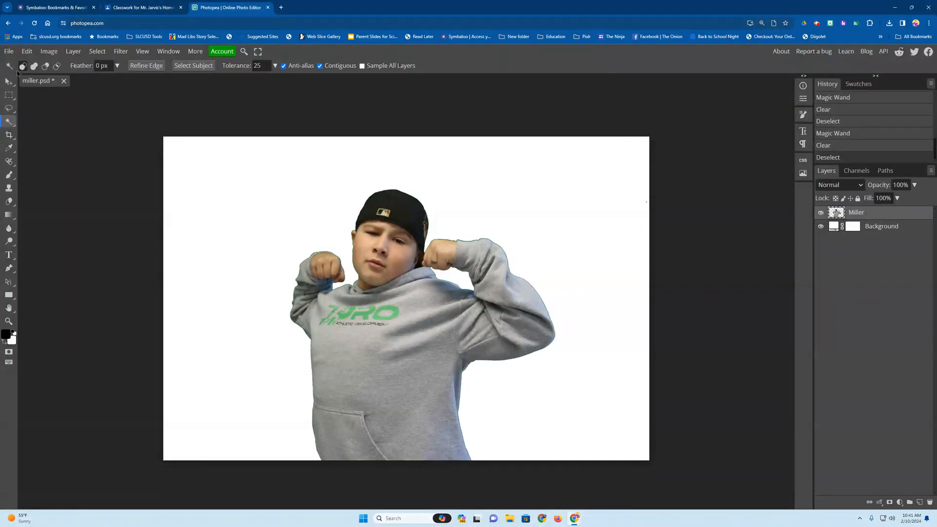
Step: Place the image galaxy3.jpg from the computer into the document as a new layer
click(9, 53)
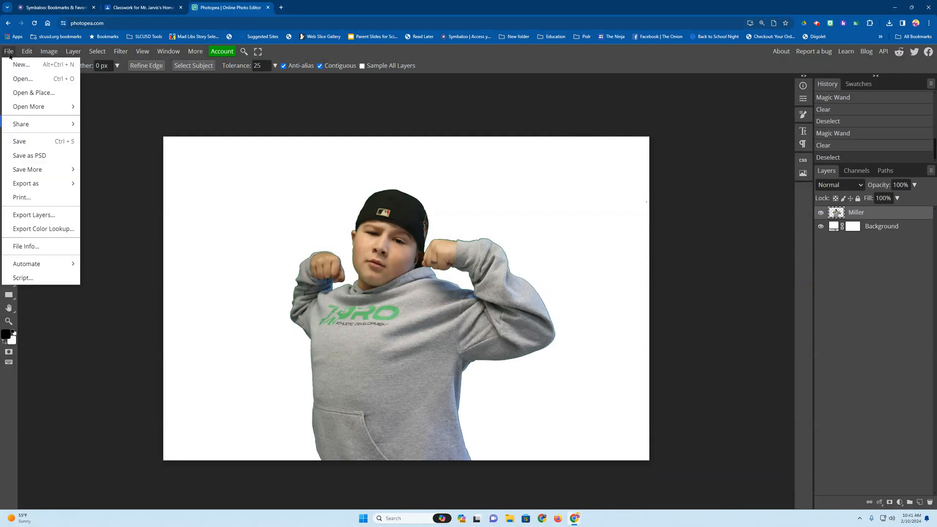
click(21, 93)
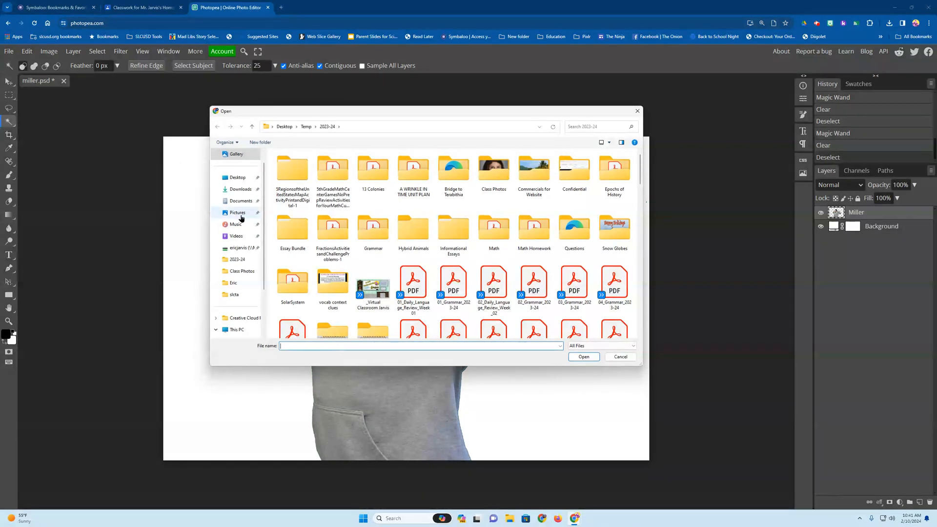
text(ga)
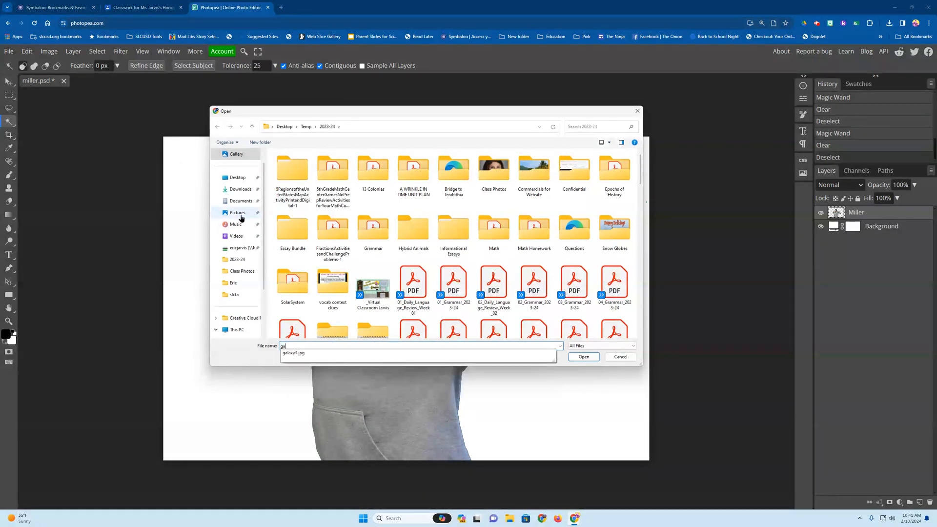
click(292, 353)
click(584, 357)
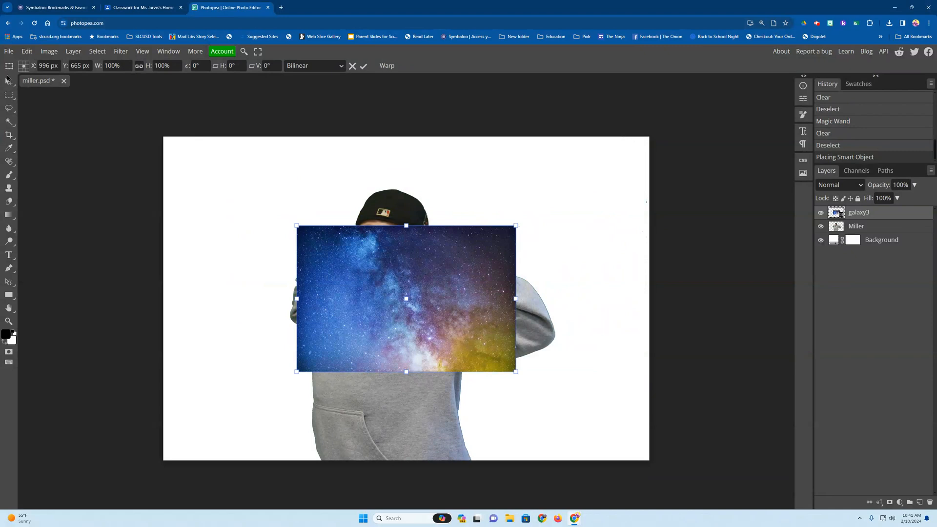
Step: Enlarge the galaxy3 layer to about 315%, rotated about -180°, and position it over the whole canvas
click(7, 83)
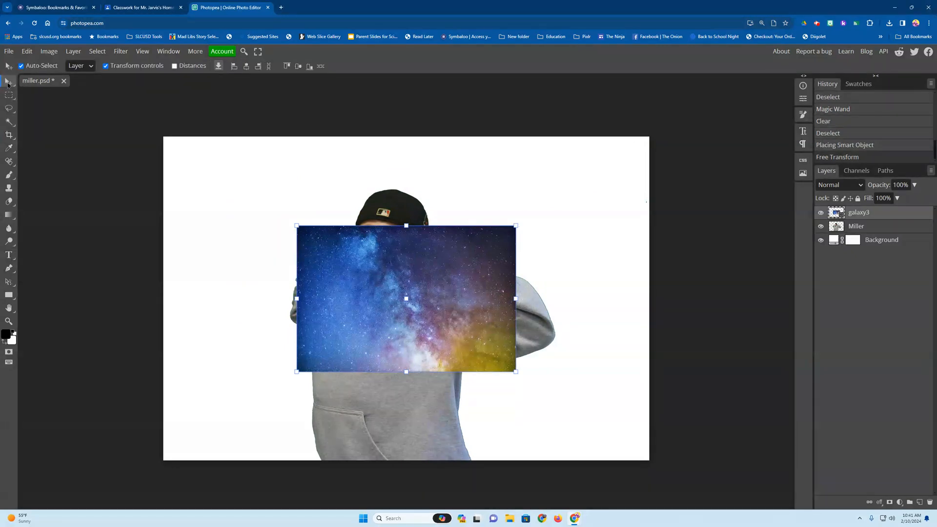
drag(516, 221, 315, 368)
drag(516, 226, 722, 154)
drag(624, 200, 452, 309)
drag(655, 108, 799, 8)
drag(519, 283, 489, 308)
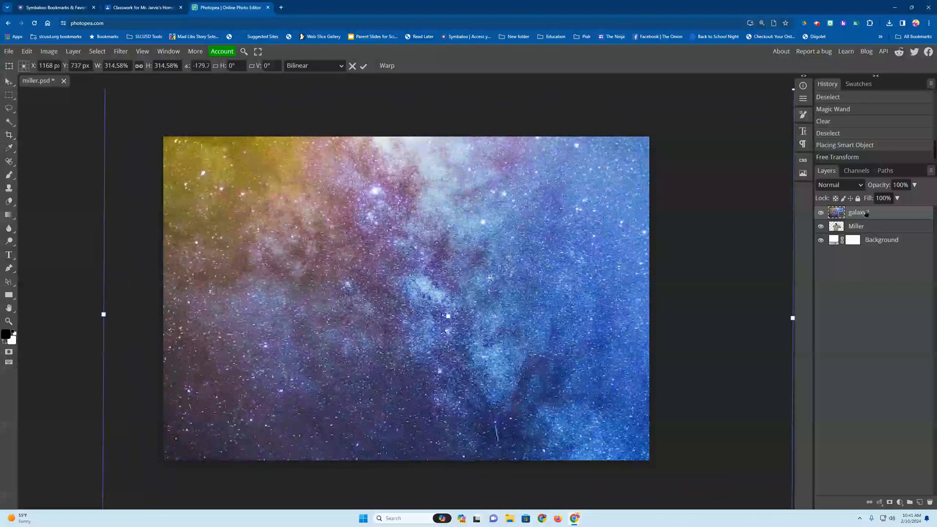
drag(866, 217, 869, 217)
key(Return)
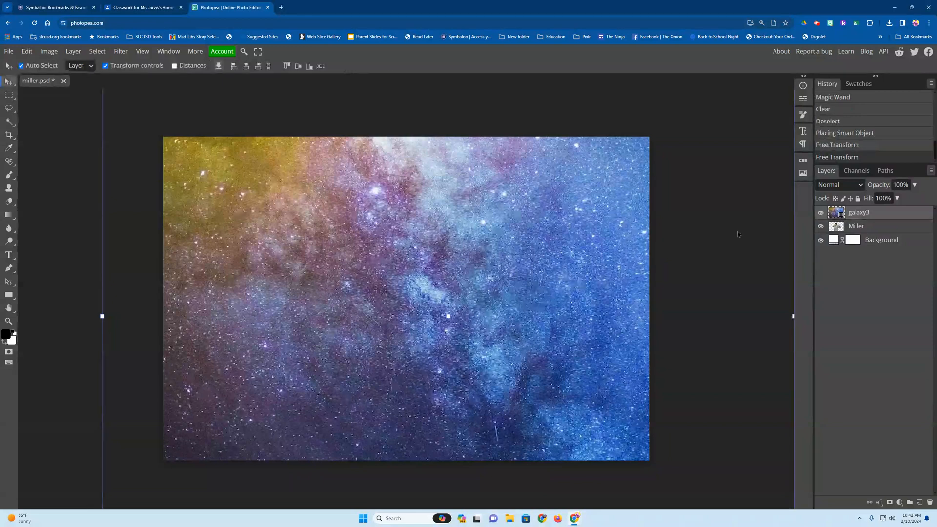
click(837, 186)
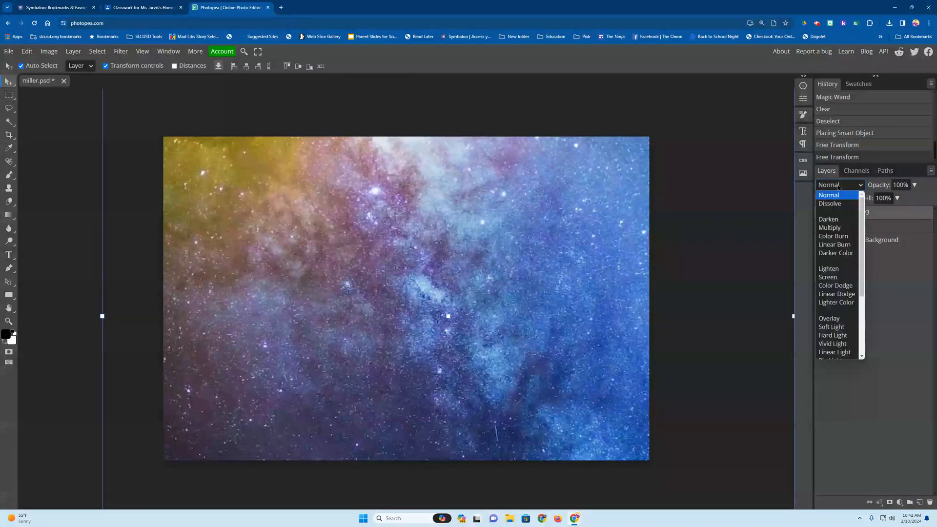
click(838, 186)
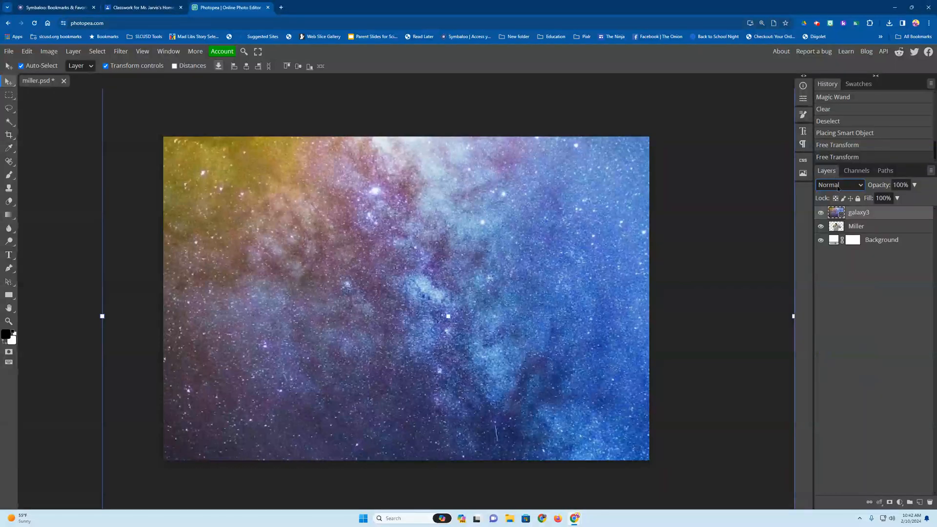
click(839, 187)
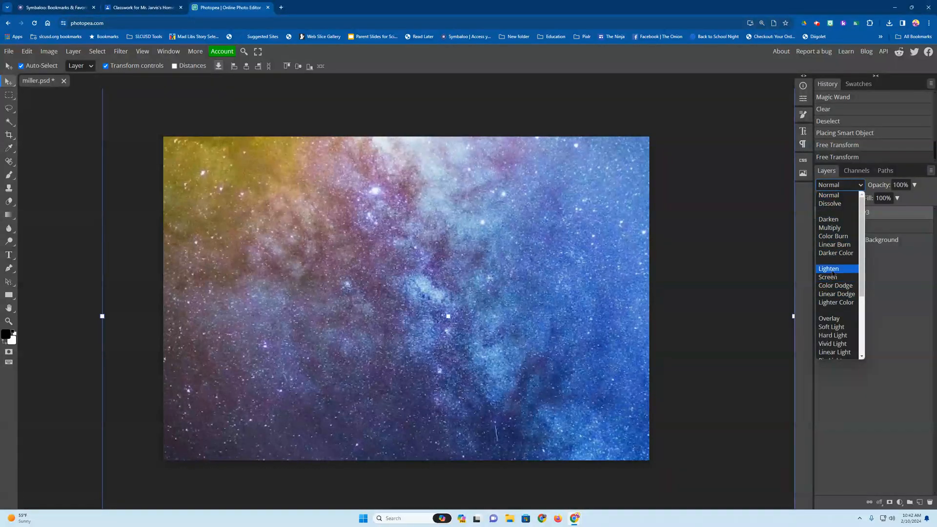
scroll(828, 293, down, 2)
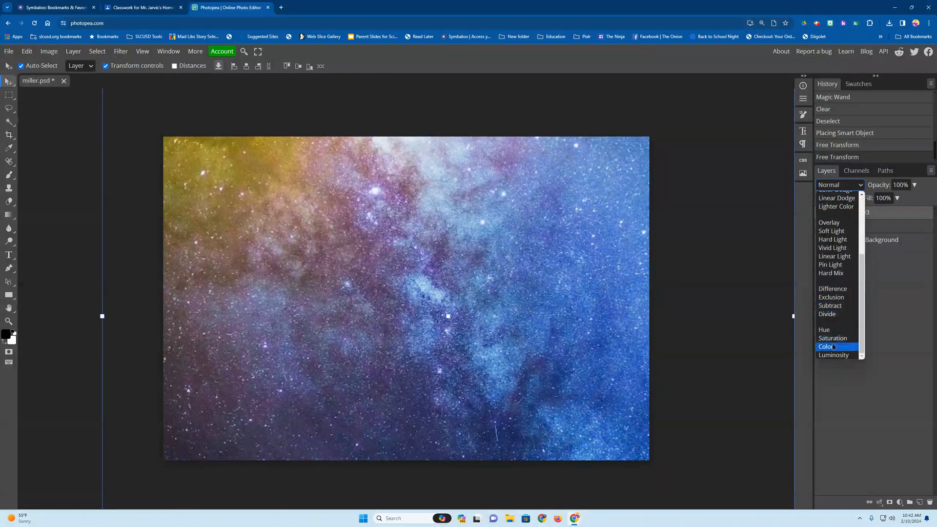
scroll(833, 341, up, 3)
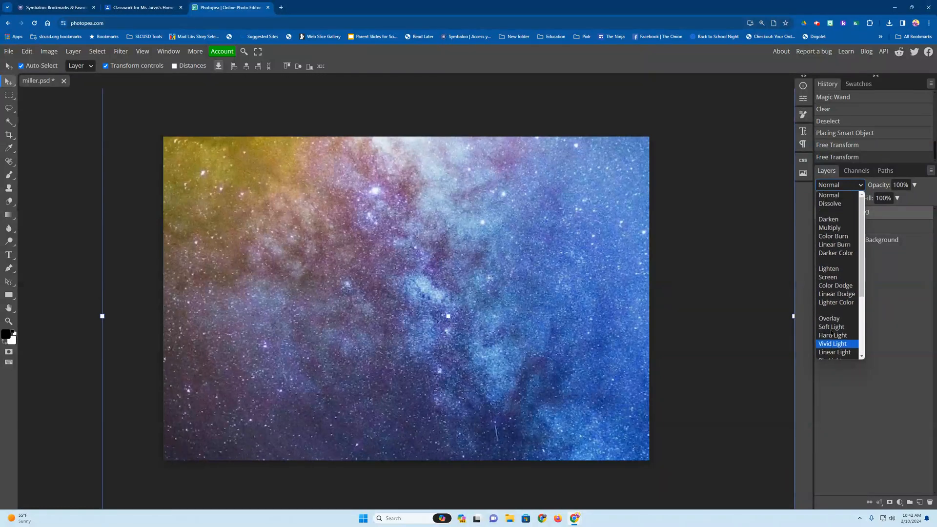
click(835, 188)
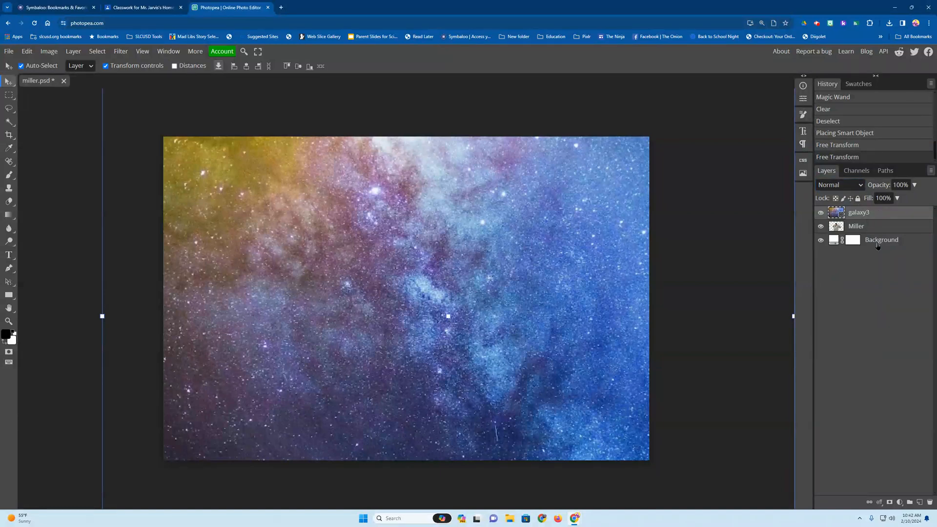
Step: Set the galaxy3 layer's blend mode to Screen and shift the galaxy image within the student's silhouette
click(892, 244)
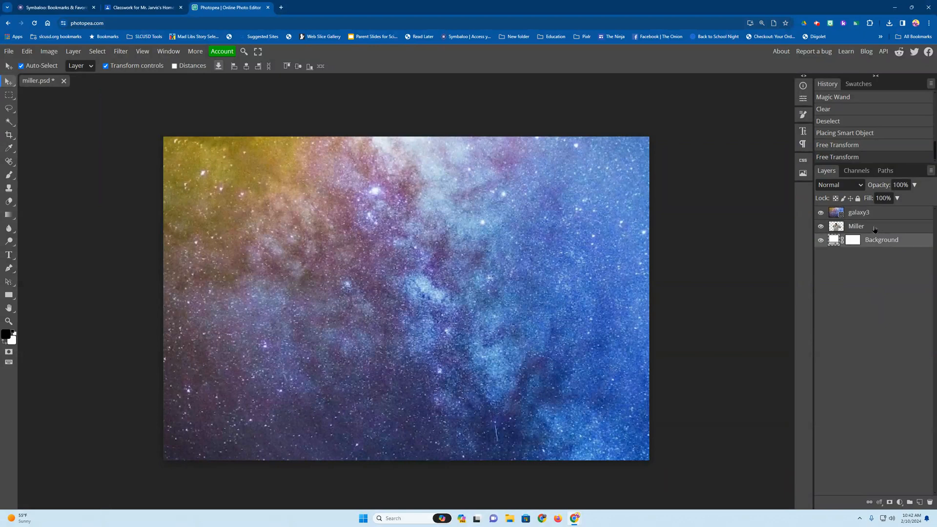
click(850, 232)
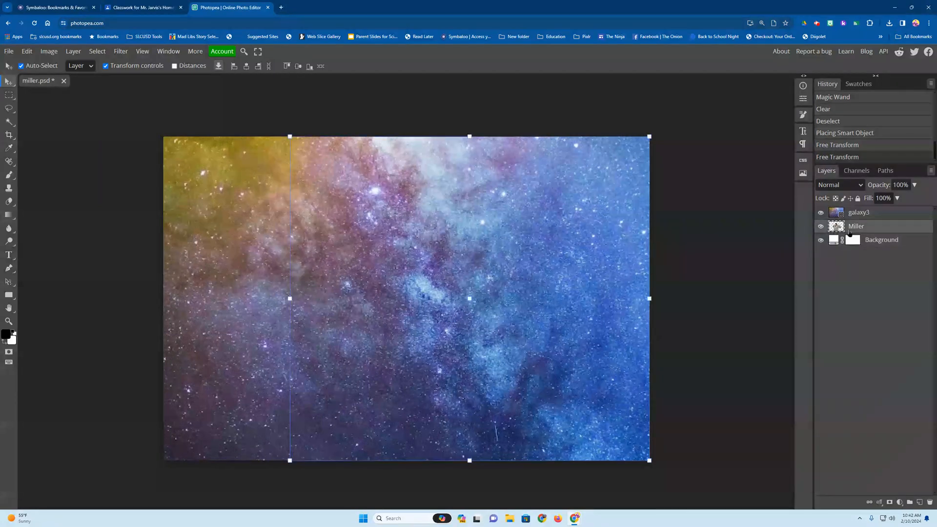
click(857, 215)
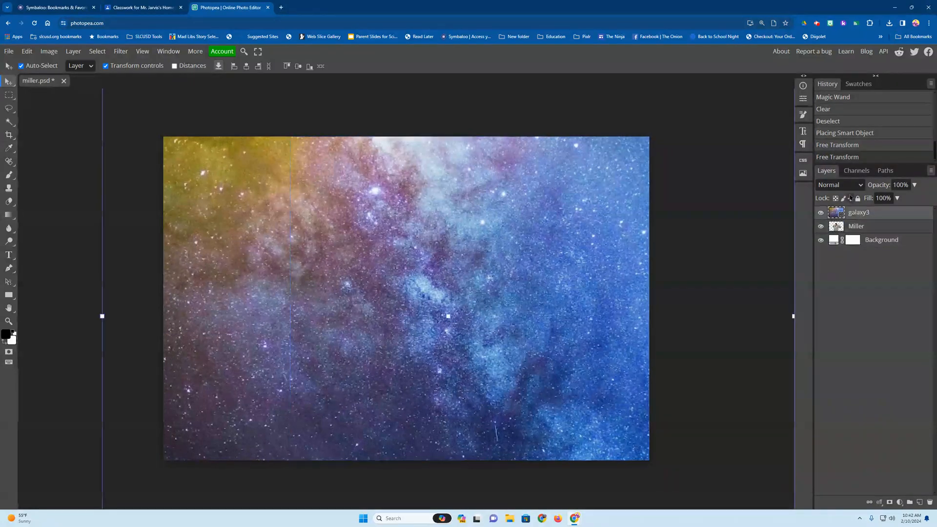
click(862, 187)
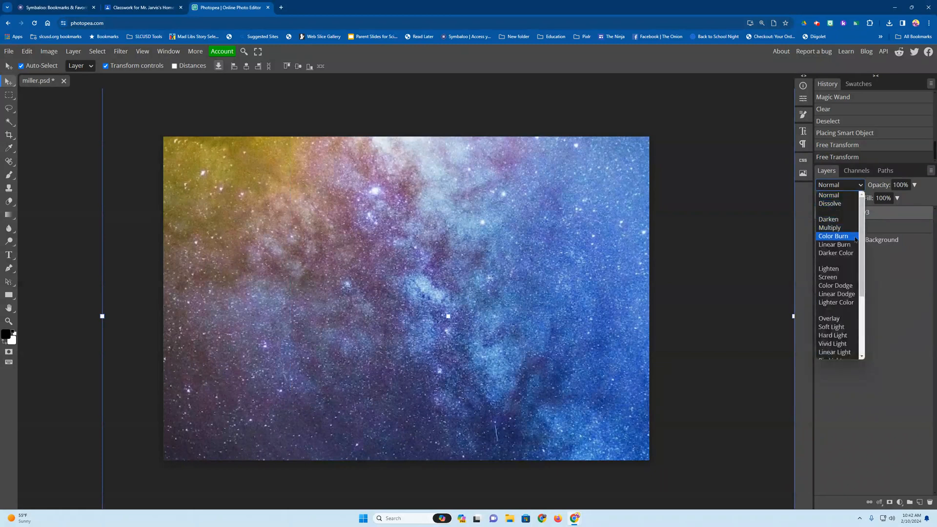
click(842, 277)
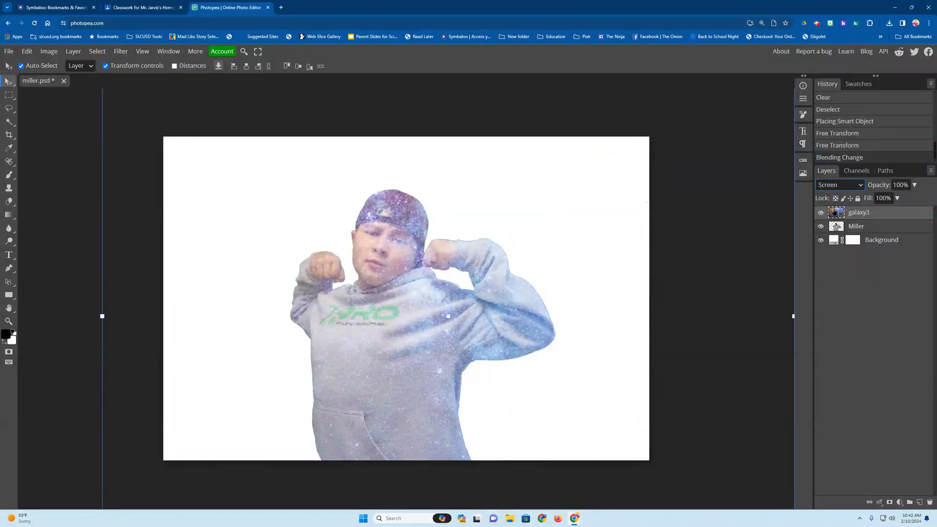
drag(561, 216, 490, 273)
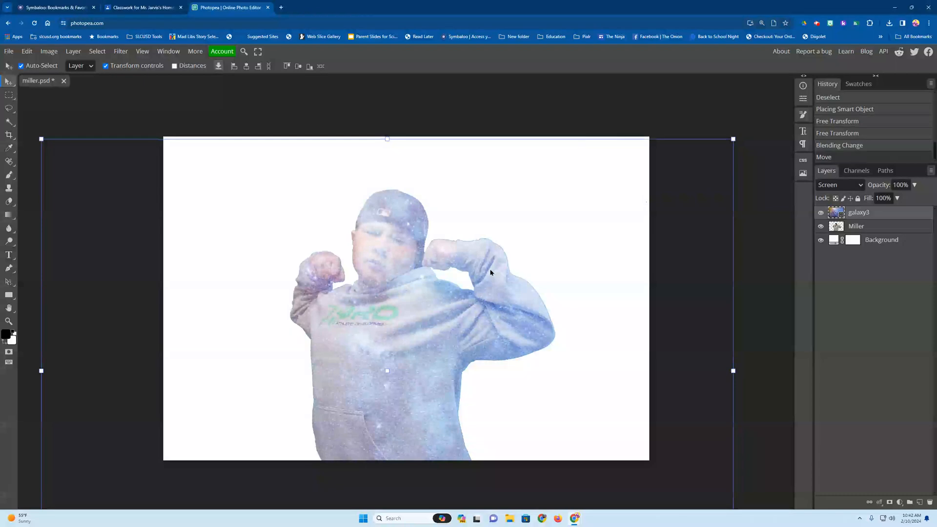
Step: Add a Threshold adjustment layer directly above the cut-out student's layer
click(867, 233)
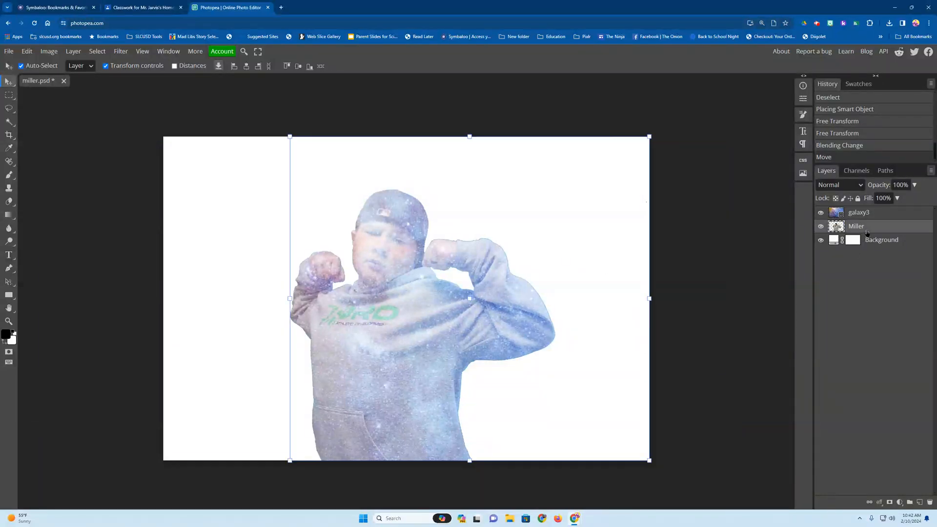
click(899, 504)
click(900, 504)
click(900, 504)
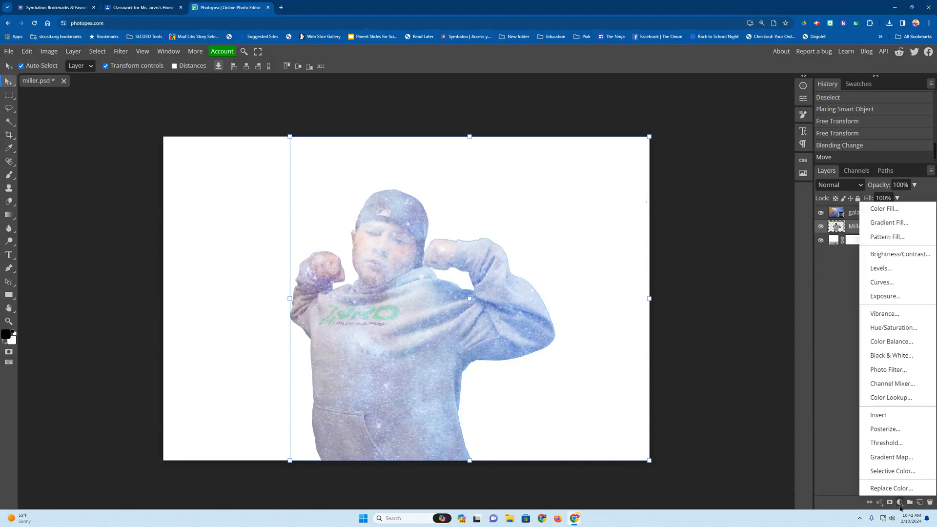
click(896, 444)
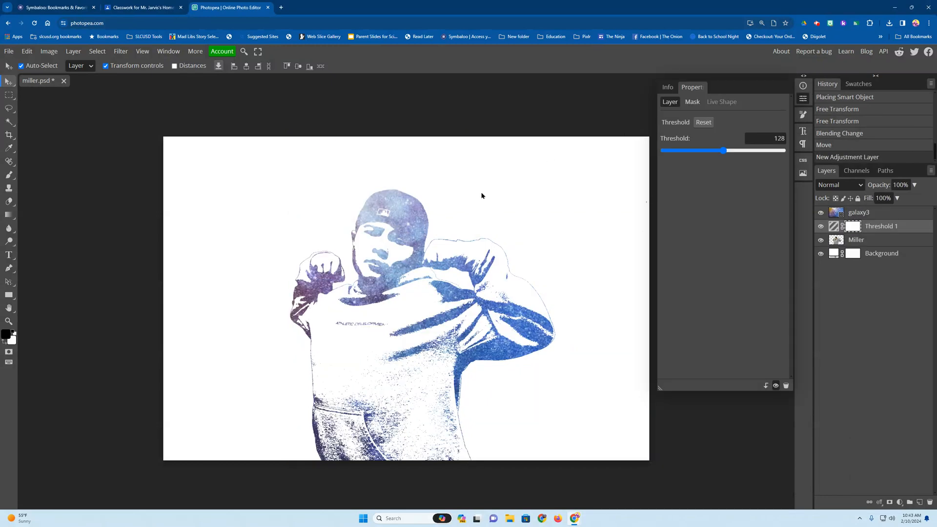
Step: Set the Threshold adjustment's level to 129
click(804, 102)
click(804, 102)
mouse_move(725, 156)
mouse_down()
mouse_move(733, 156)
mouse_move(665, 156)
mouse_move(730, 152)
mouse_move(723, 148)
mouse_up()
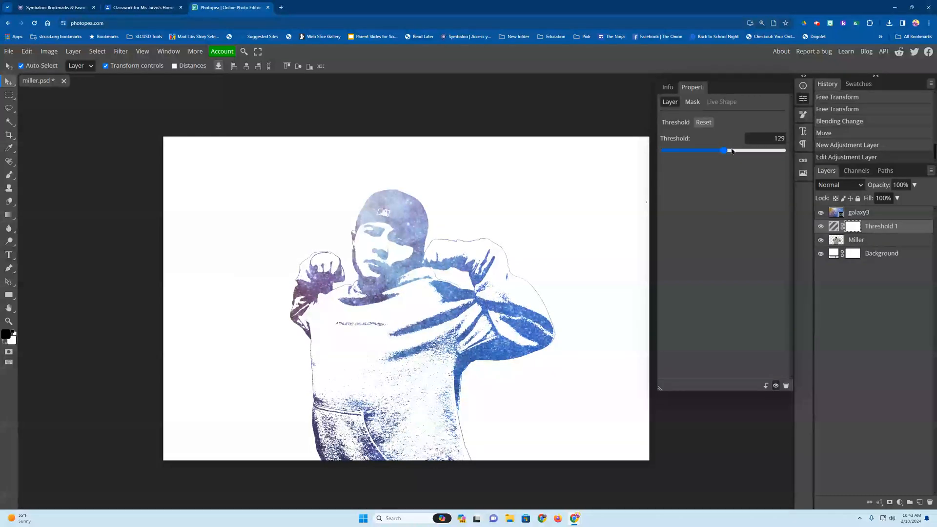
click(803, 99)
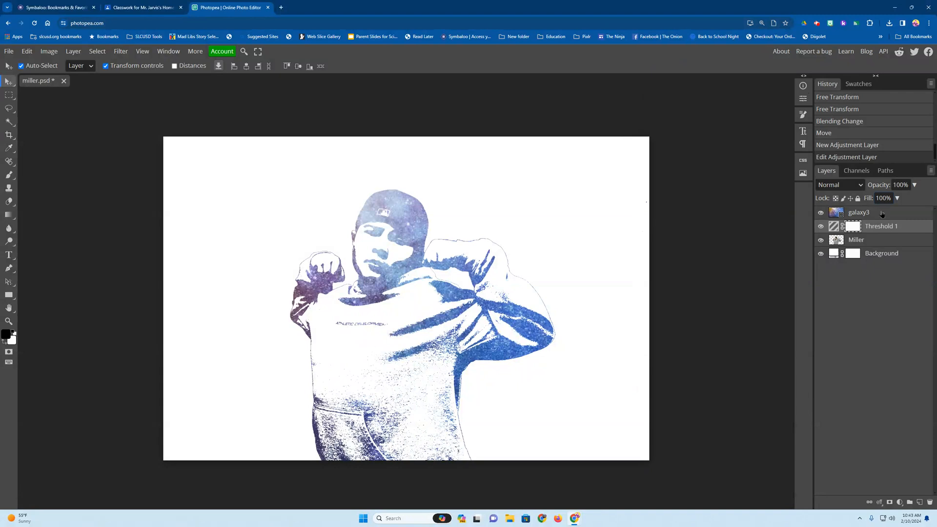
Step: Reposition the galaxy3 layer so other colours fall on the student, and enlarge it to about 337%
click(882, 213)
drag(653, 213, 800, 227)
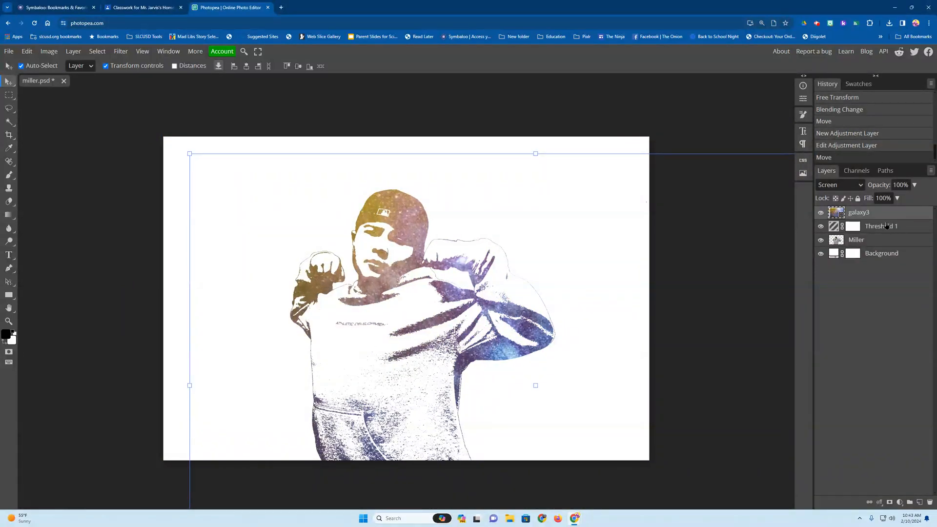
drag(644, 236, 614, 232)
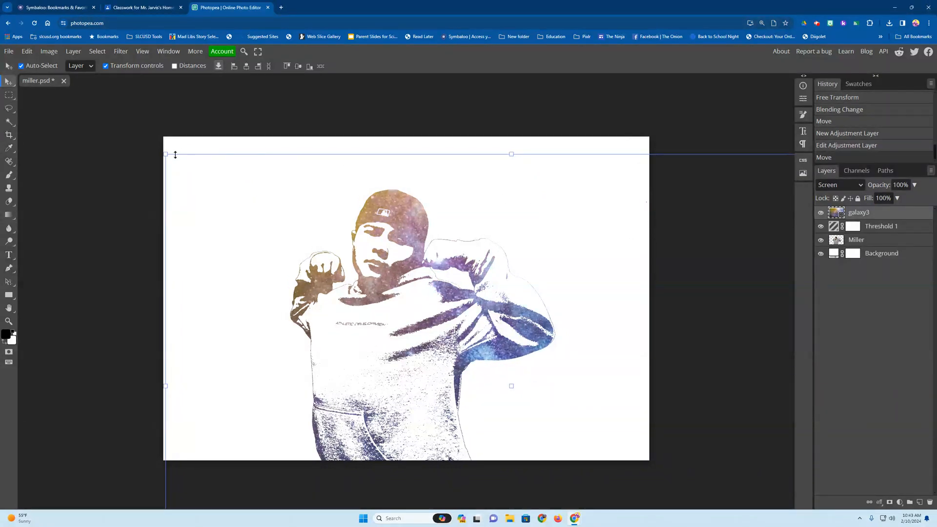
drag(168, 152, 142, 144)
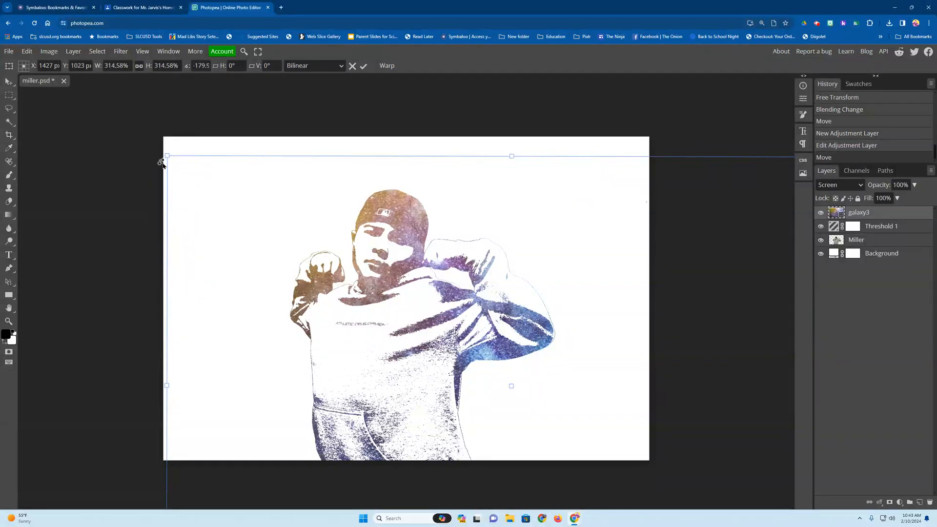
drag(513, 157, 546, 197)
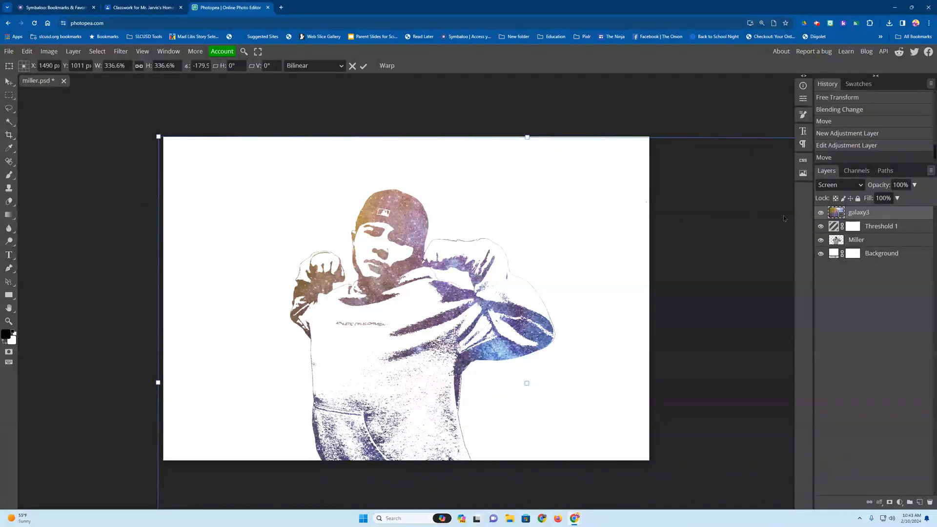
Step: Duplicate the cut-out student's layer
click(885, 242)
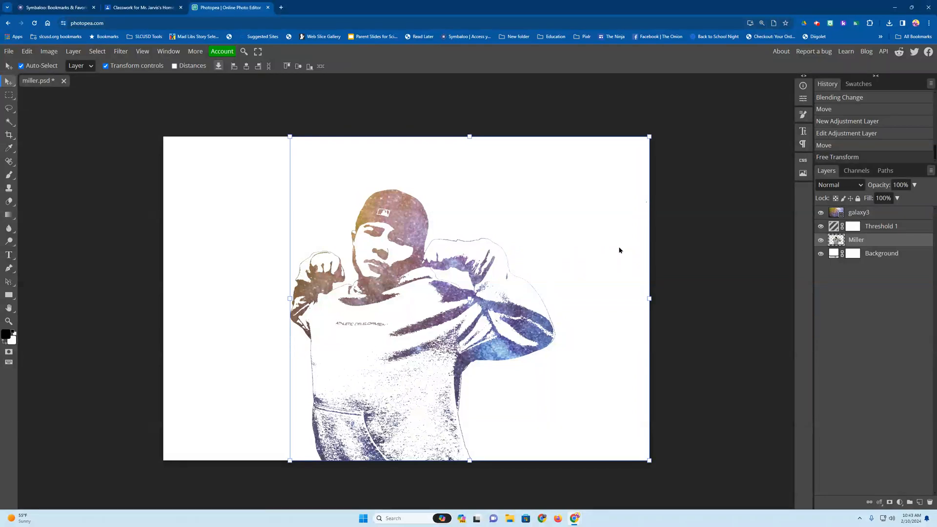
right_click(860, 244)
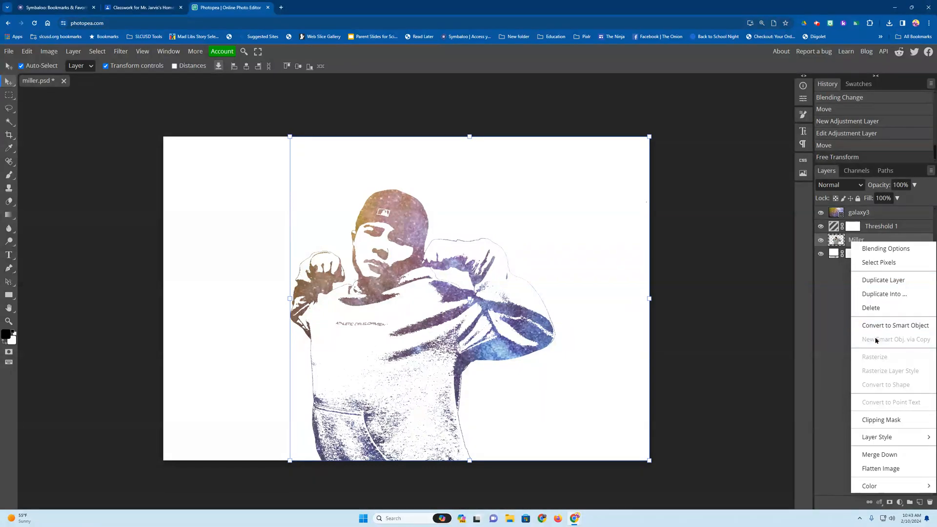
click(883, 280)
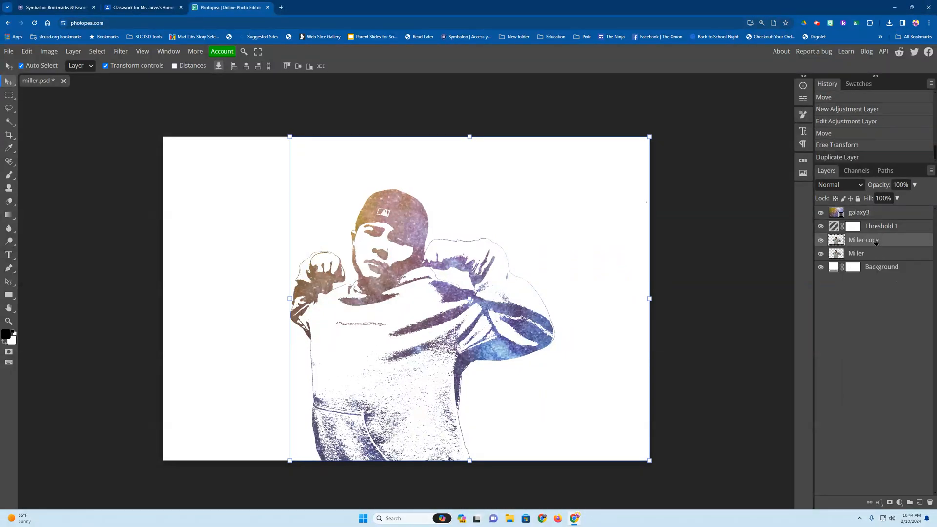
Step: Move the duplicated student toward the canvas's left edge, to about X 764 px, Y 632 px
drag(437, 189, 439, 213)
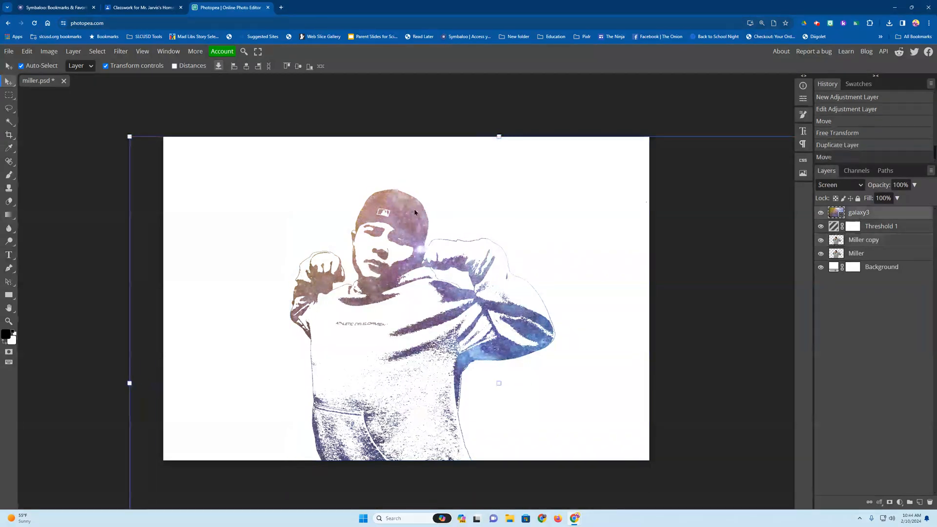
click(900, 241)
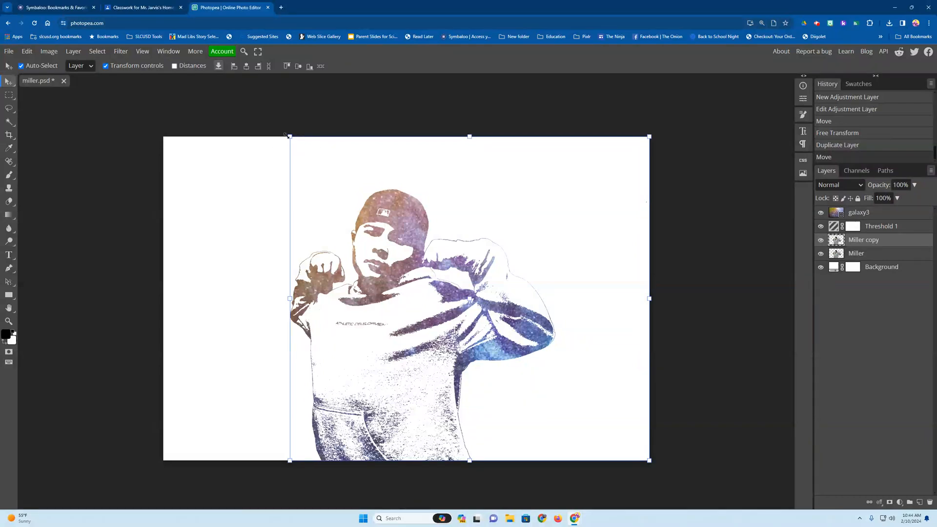
click(285, 135)
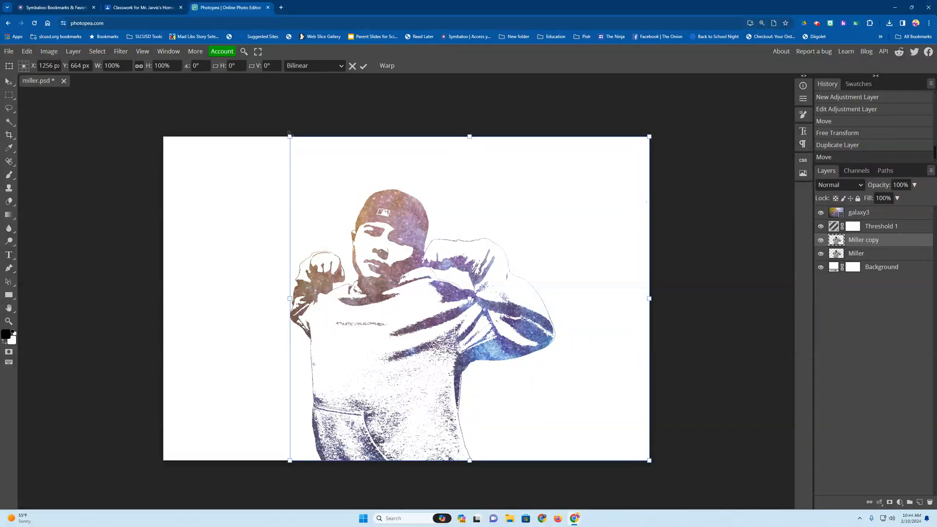
drag(346, 179, 226, 172)
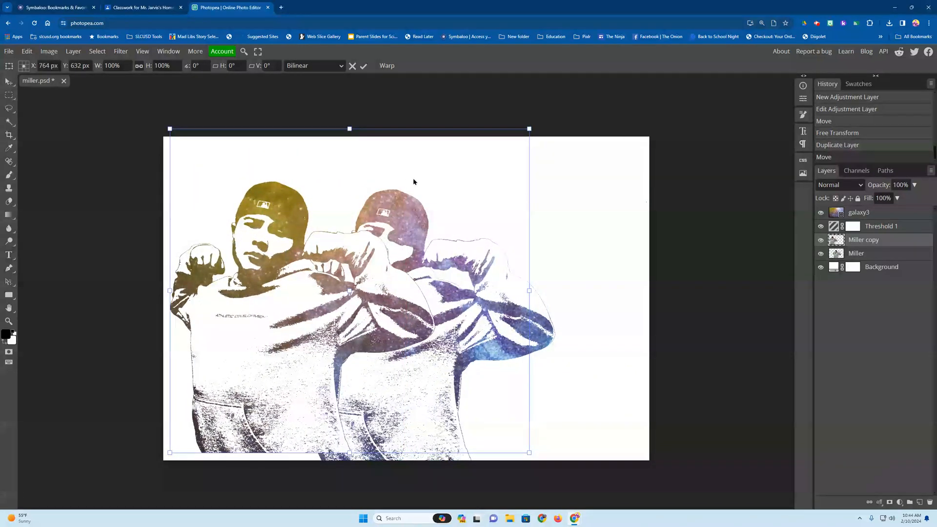
Step: Scale the original student layer to about 80% and place it in the canvas's lower right corner, beside the copy
click(907, 258)
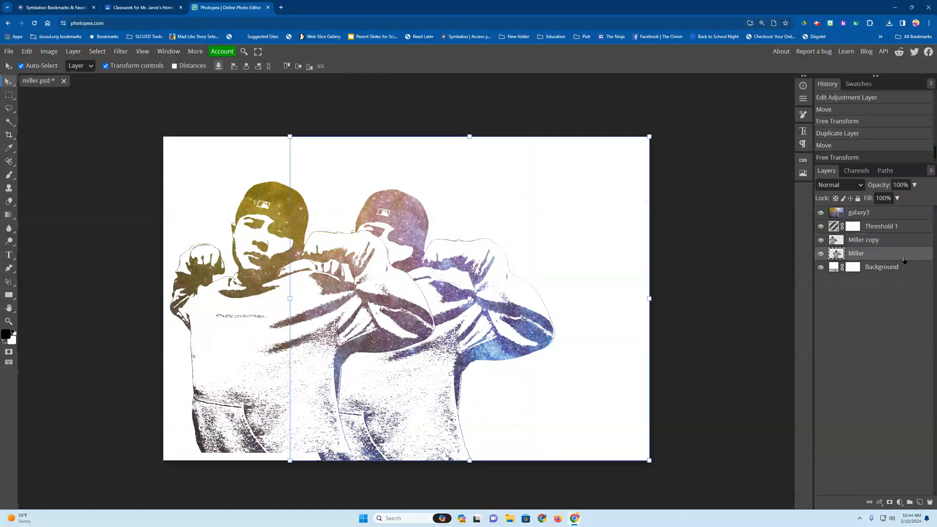
mouse_move(484, 178)
mouse_down()
mouse_move(535, 181)
mouse_move(470, 173)
mouse_up()
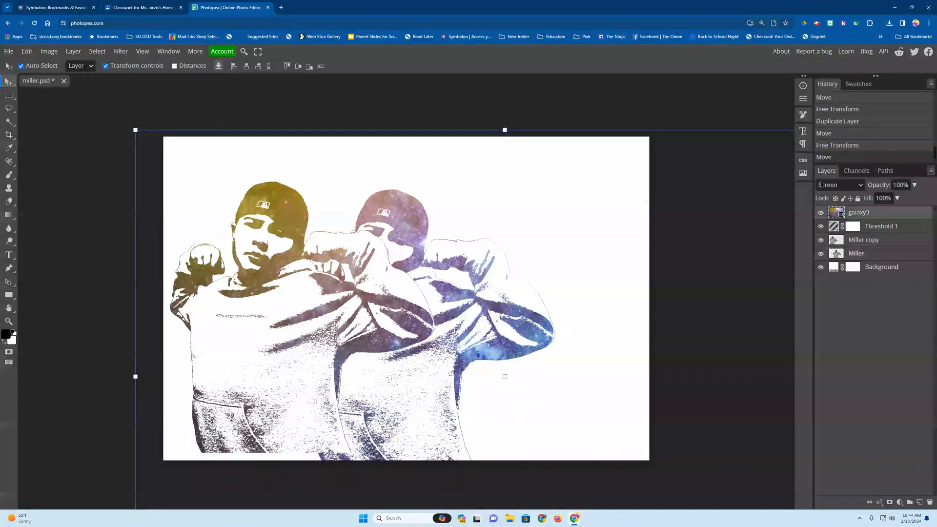
click(890, 245)
click(891, 255)
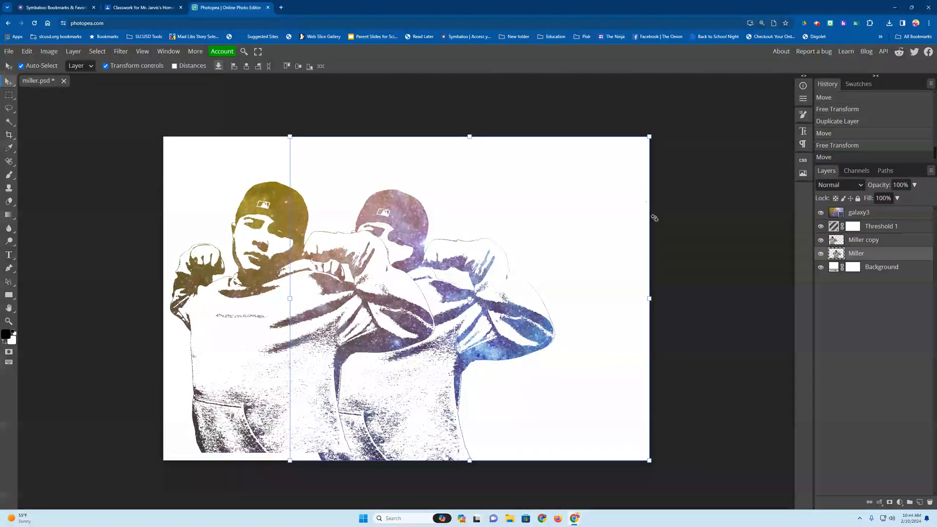
click(470, 138)
drag(476, 221, 567, 221)
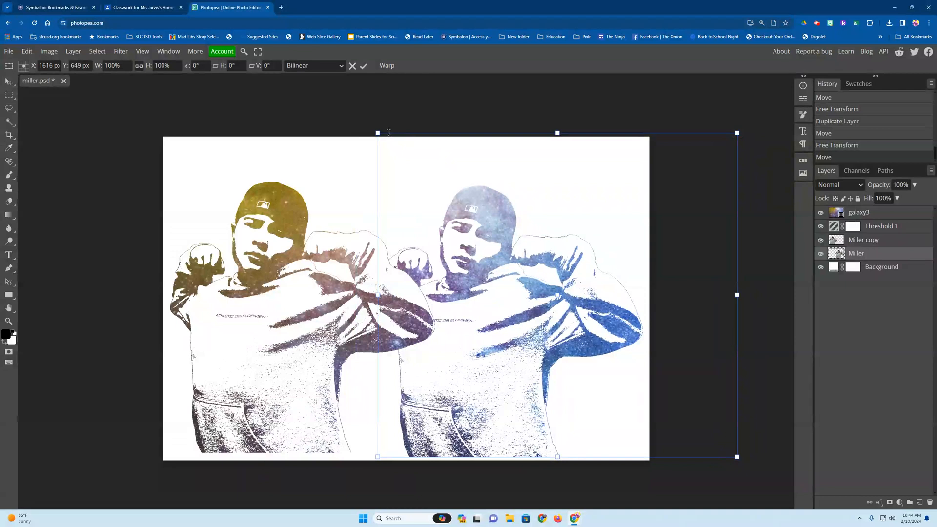
drag(380, 135, 439, 220)
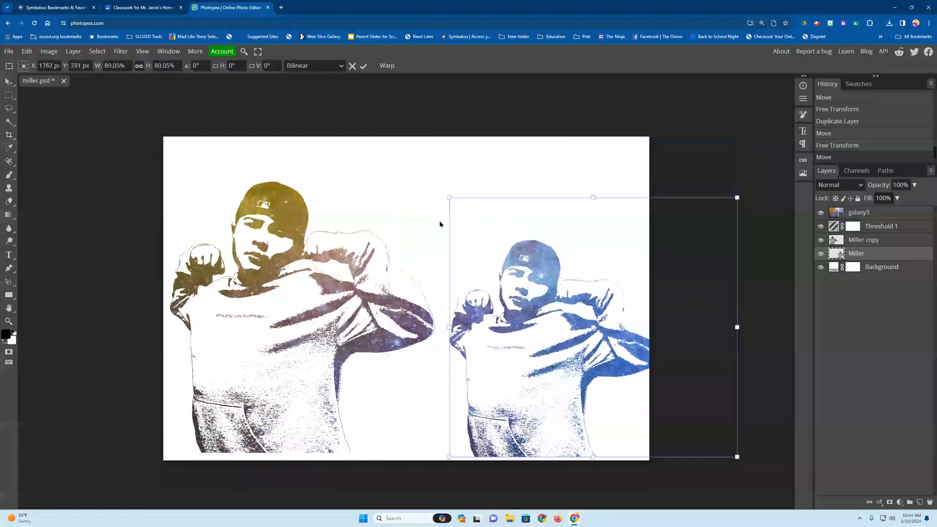
drag(534, 279, 530, 284)
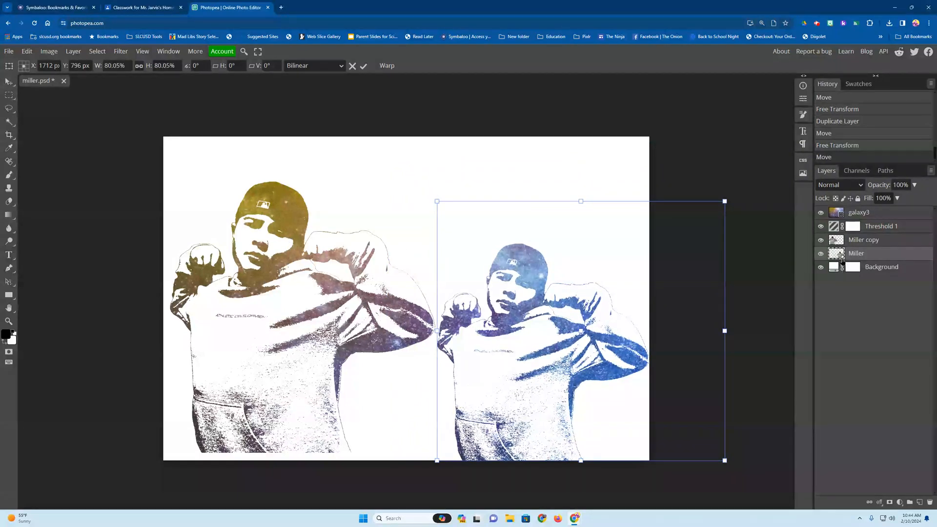
click(845, 244)
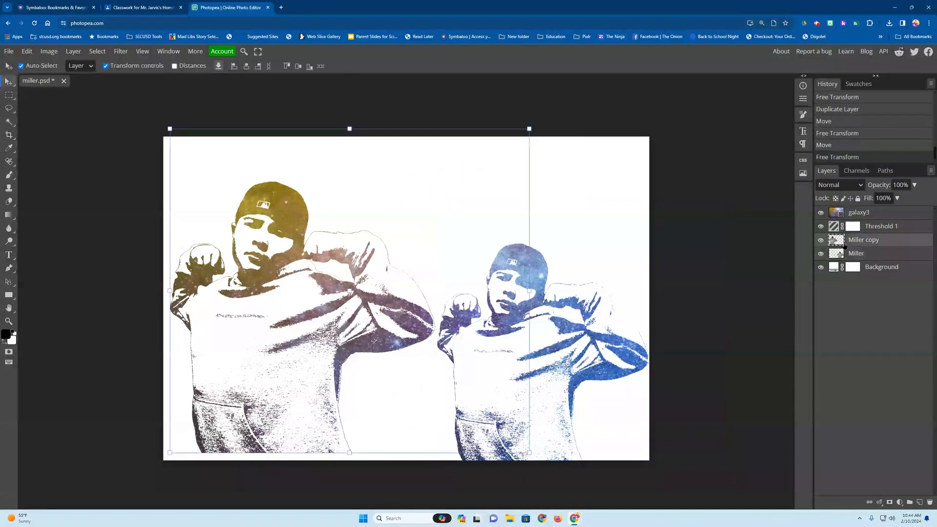
click(169, 130)
drag(169, 128, 244, 239)
drag(357, 306, 281, 311)
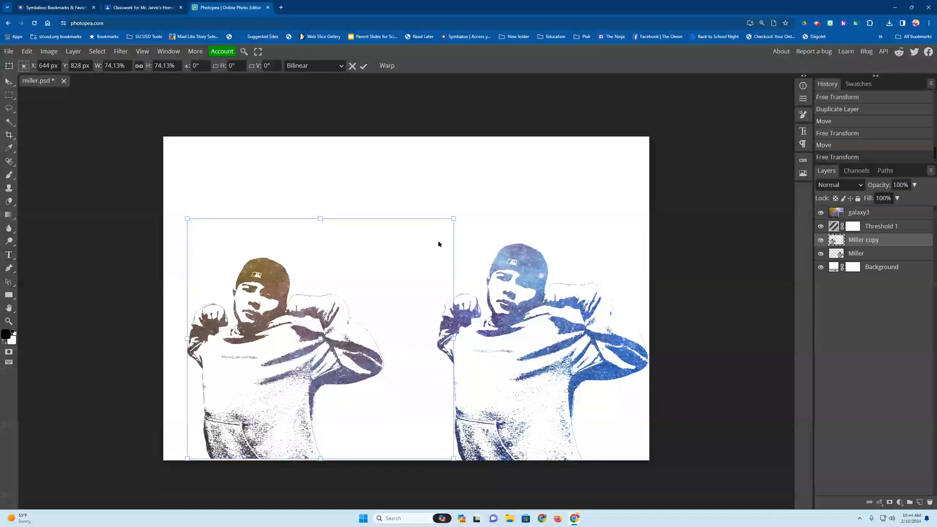
drag(454, 219, 470, 213)
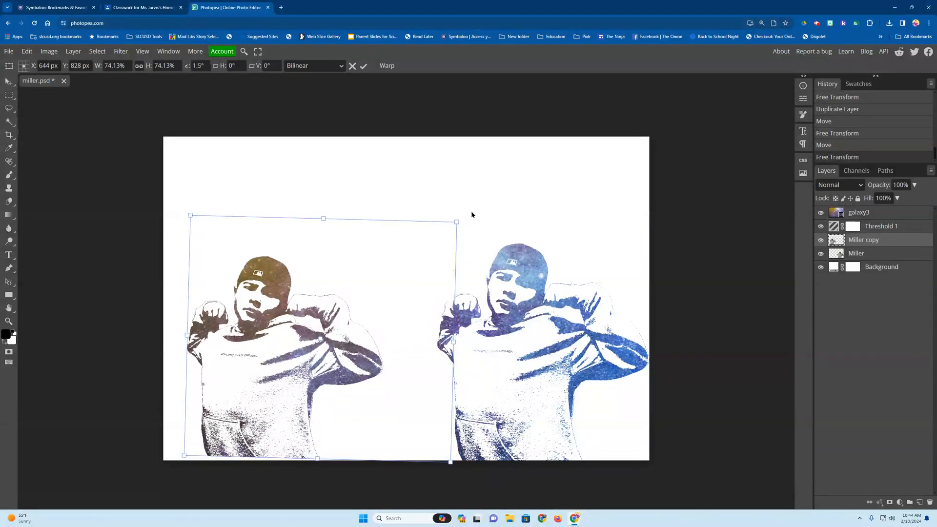
key(Escape)
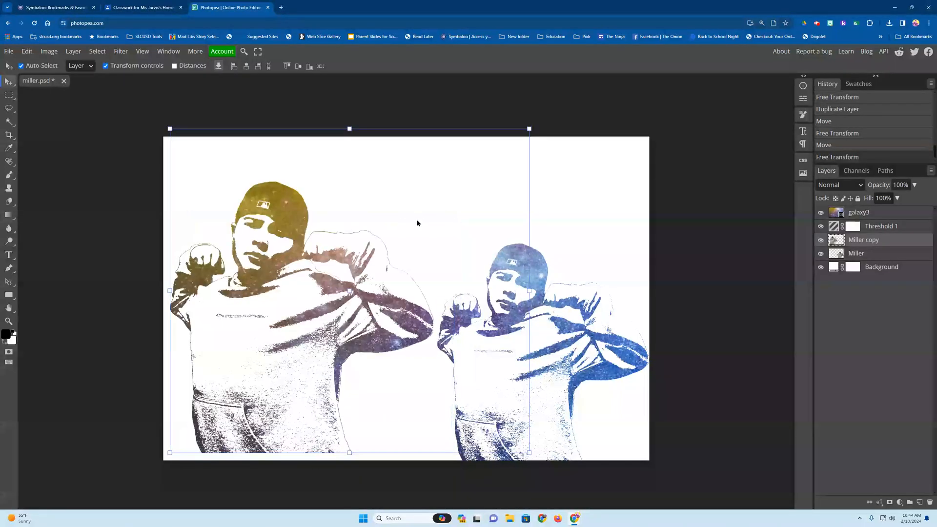
Step: Scale the copied student to about 84% and place it at the canvas's lower edge, around X 729 px, Y 782 px
drag(528, 129, 449, 200)
drag(320, 268, 341, 278)
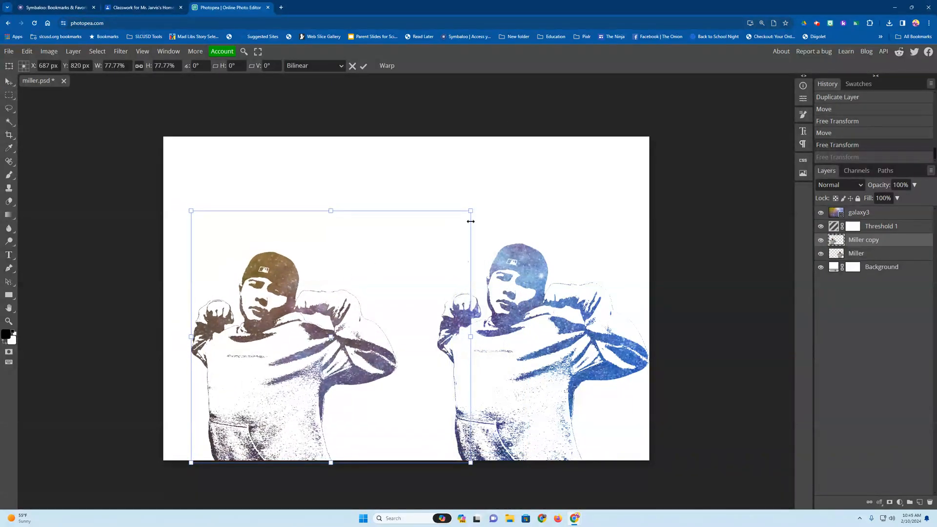
drag(473, 211, 492, 192)
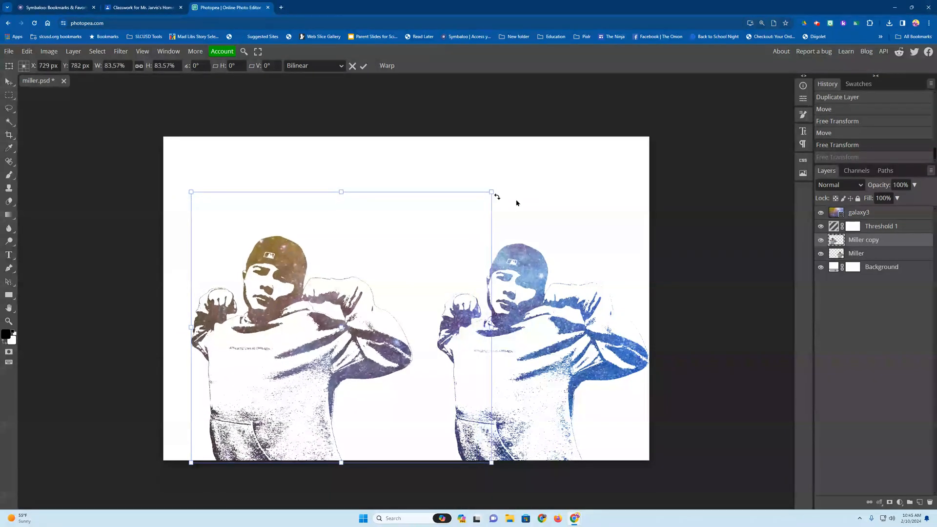
Step: Shift the galaxy3 layer slightly left so different galaxy colours fall on the two figures
click(880, 216)
drag(763, 223, 719, 218)
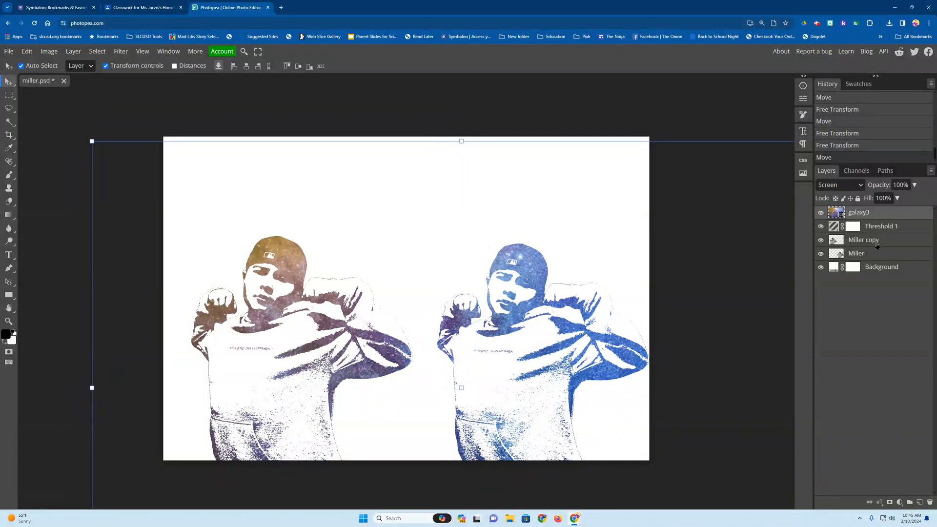
click(900, 256)
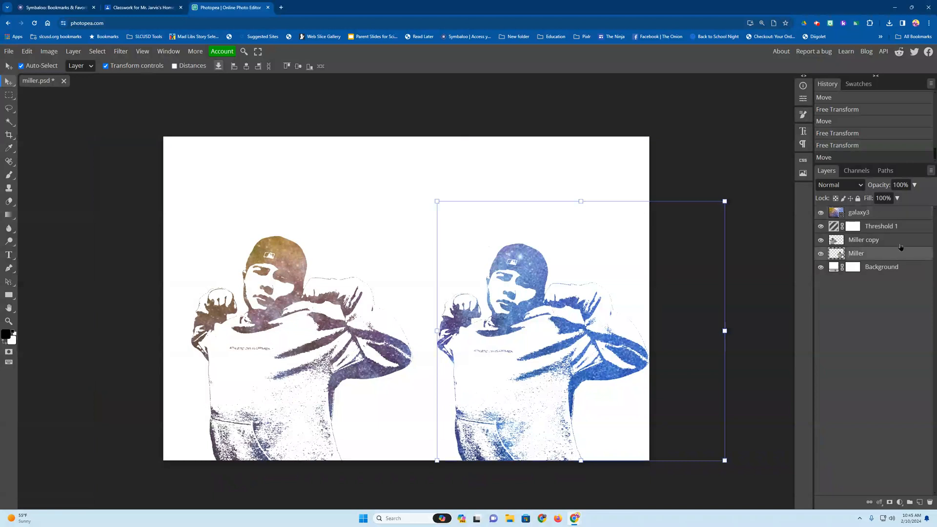
Step: Add the student's name above the galaxy3 layer in 62 px black Destroy text, near the canvas's upper left corner
click(896, 219)
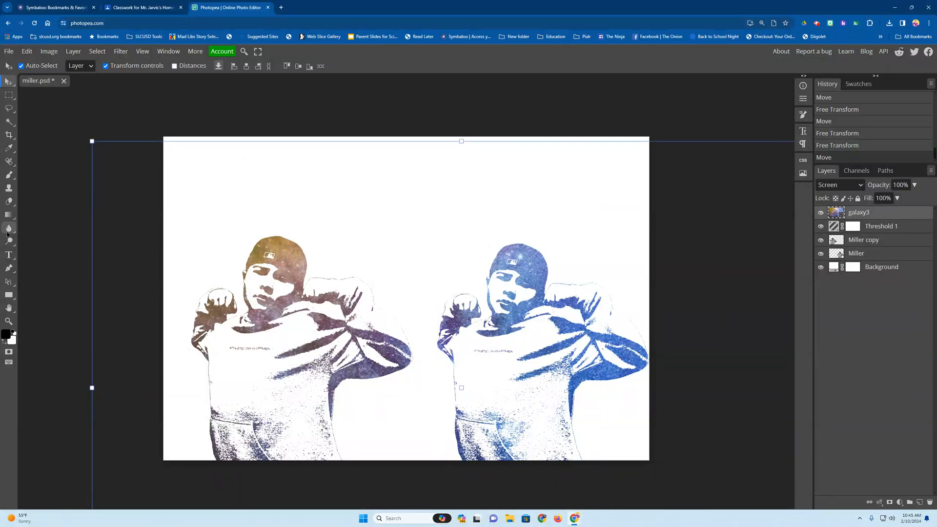
click(8, 259)
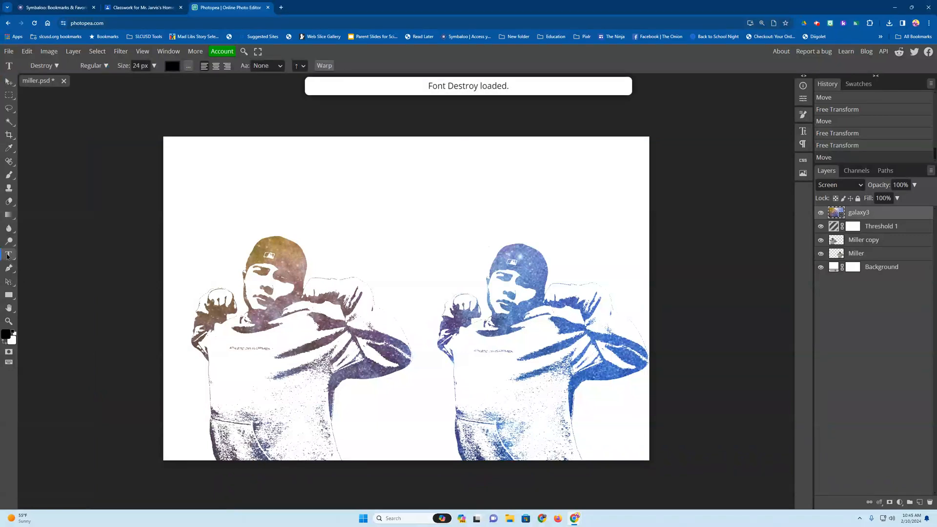
click(55, 66)
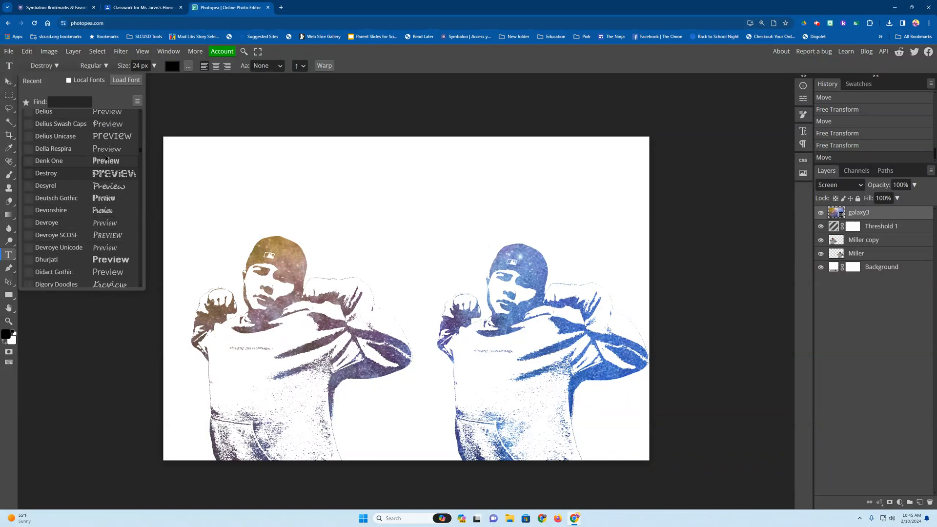
click(105, 178)
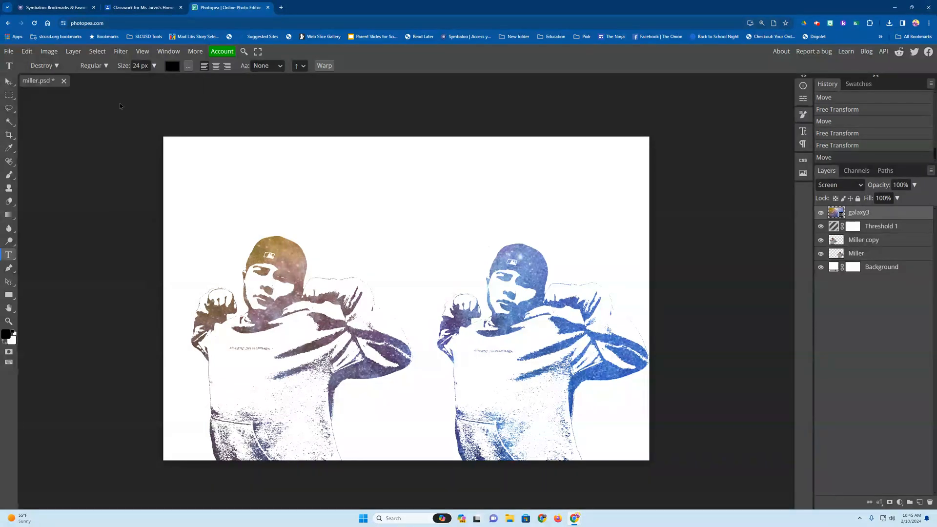
drag(143, 75, 145, 83)
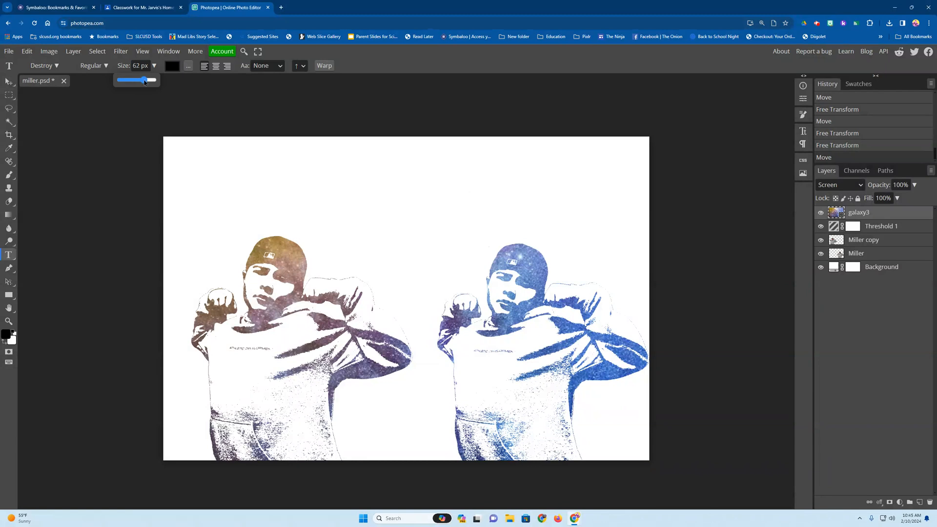
click(204, 167)
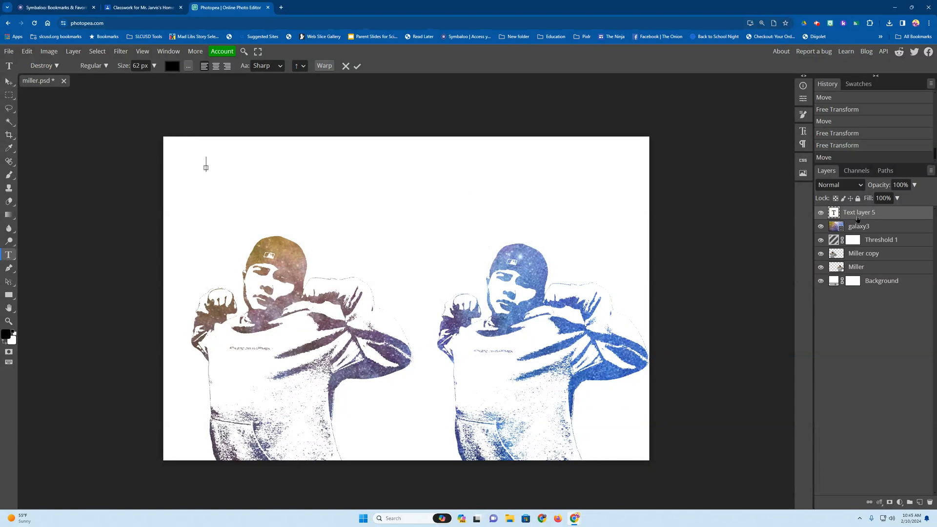
text(Miller)
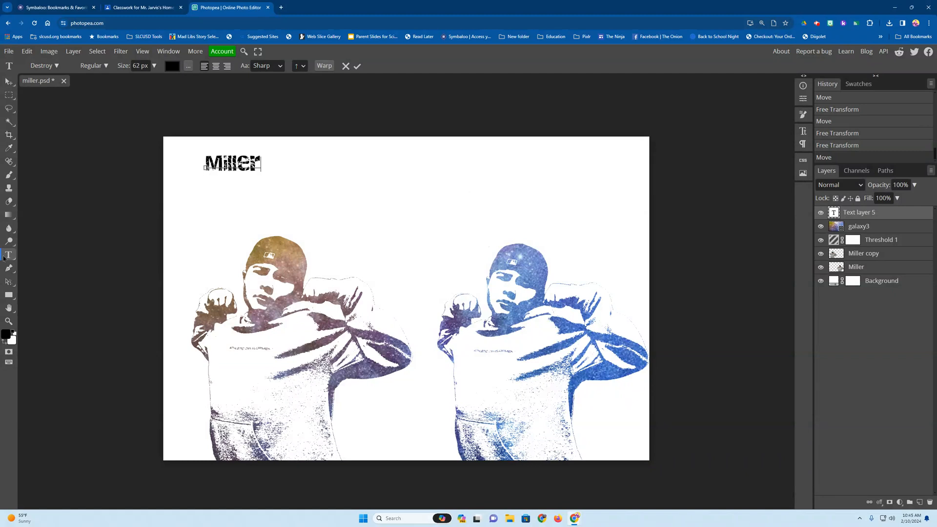
click(4, 258)
Step: Enlarge the name text to about 408% and centre it above the two figures, around X 970 px, Y 225 px
click(4, 82)
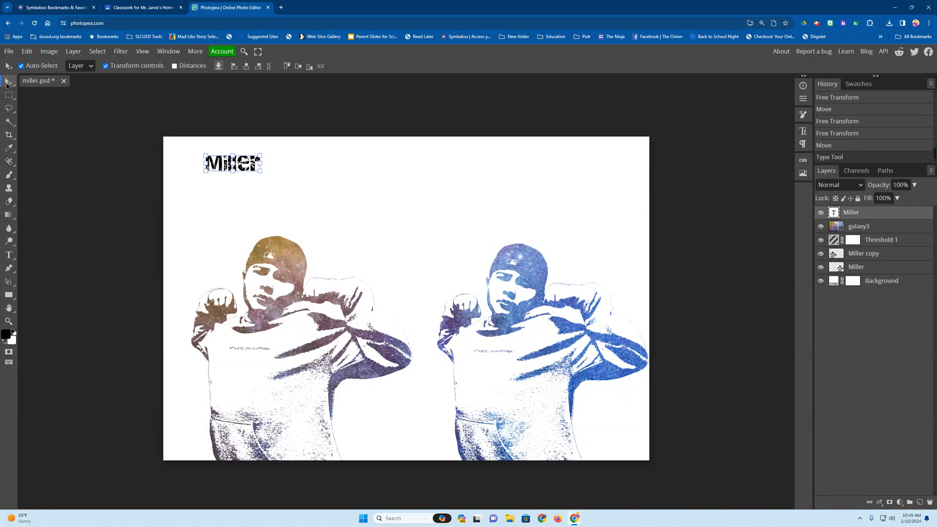
drag(258, 170, 428, 219)
drag(359, 196, 443, 201)
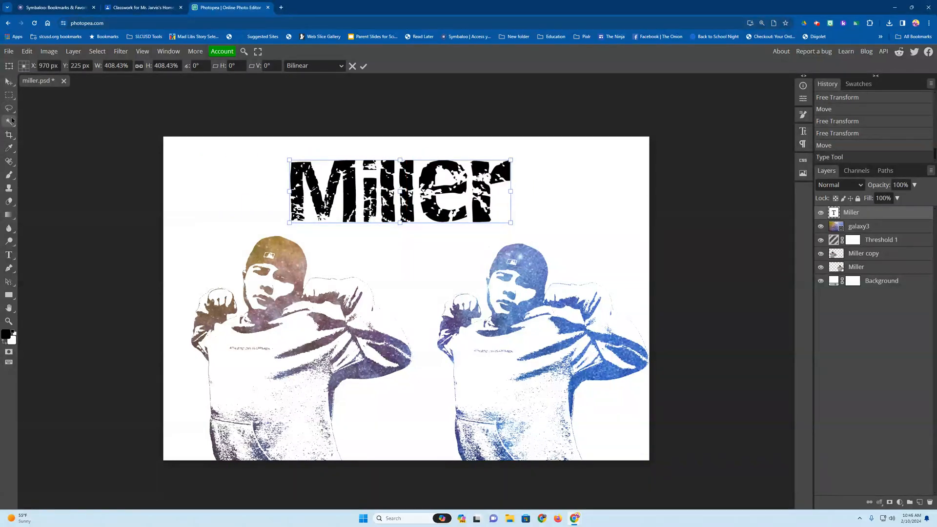
Step: Recolour the whole name text to purple, 7f00ff
click(9, 253)
drag(323, 199, 326, 198)
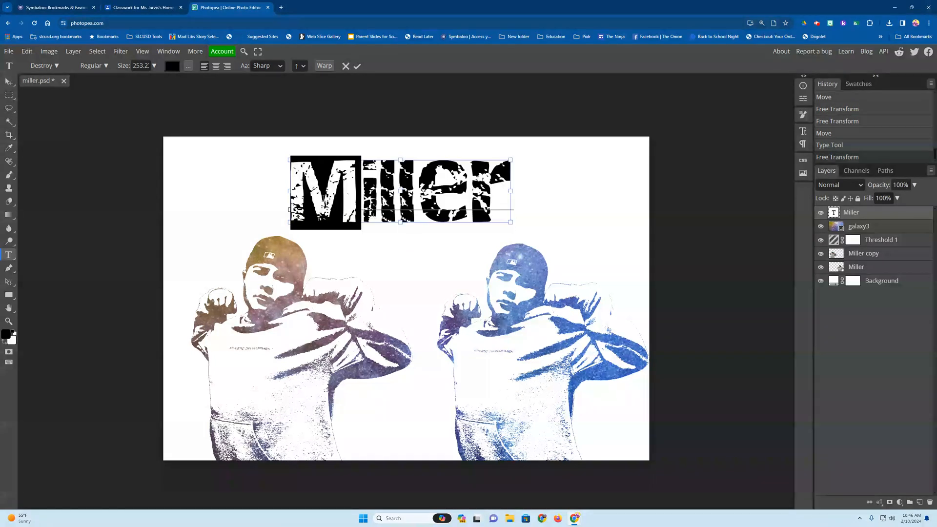
key(ctrl+a)
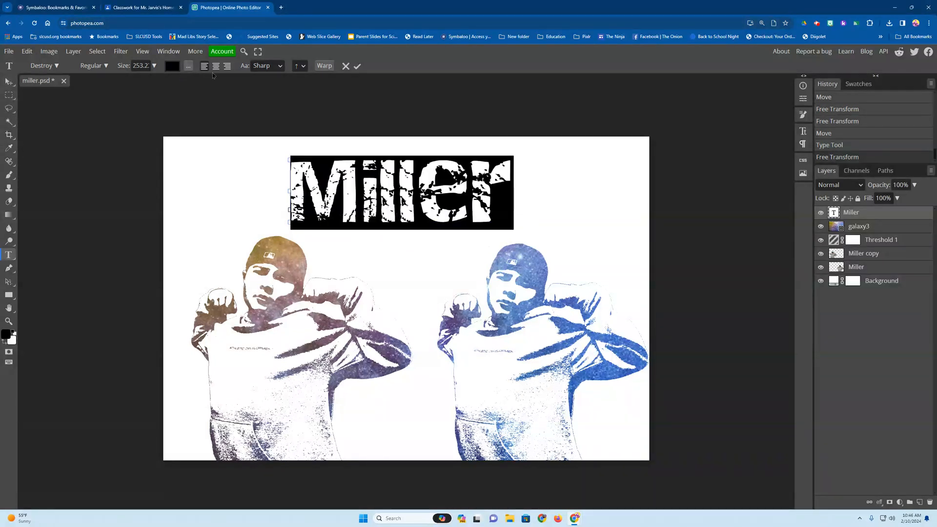
click(173, 69)
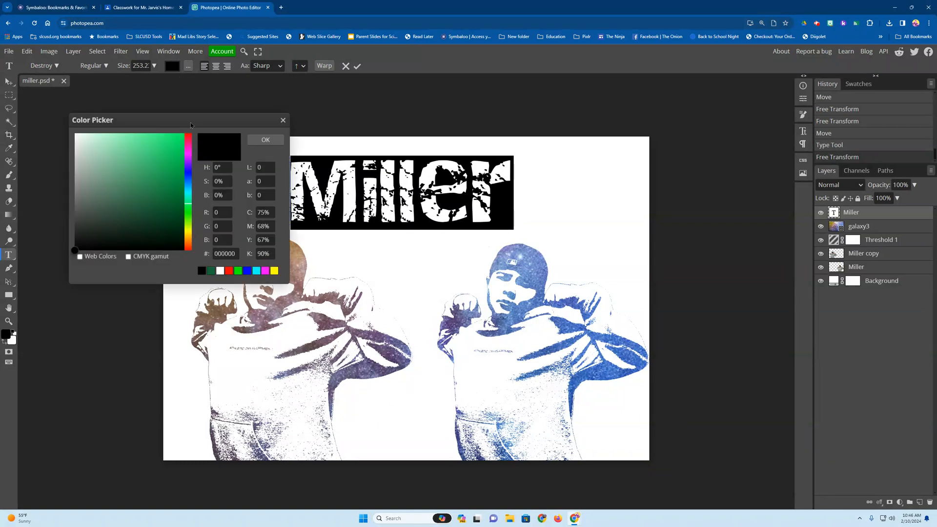
click(265, 270)
click(340, 198)
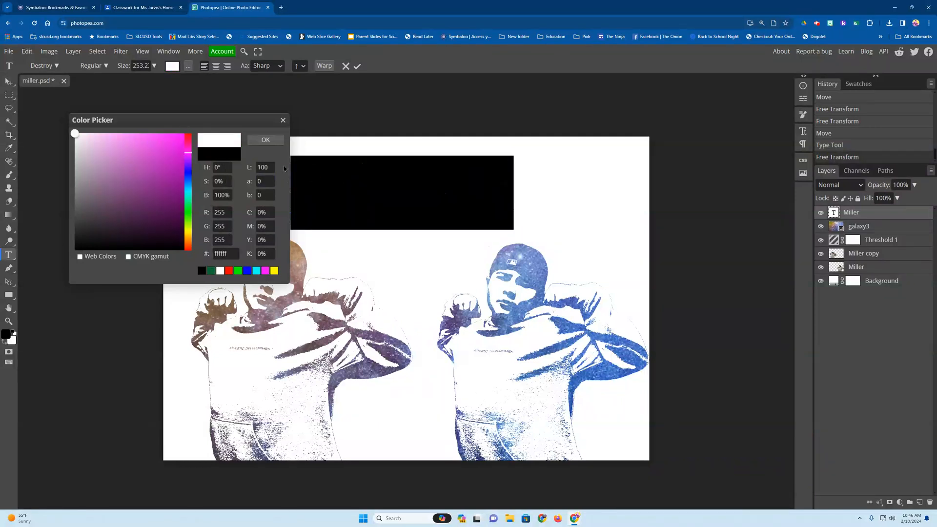
key(Escape)
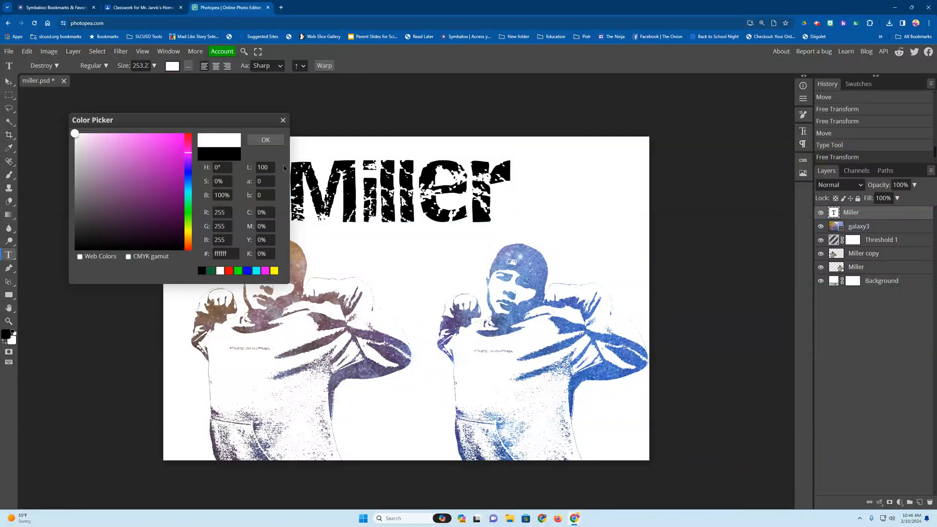
click(183, 141)
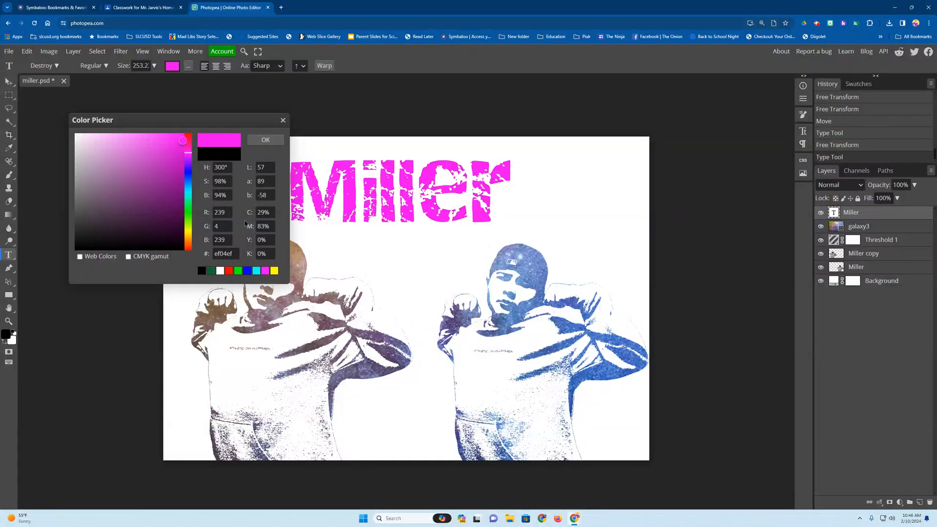
click(237, 271)
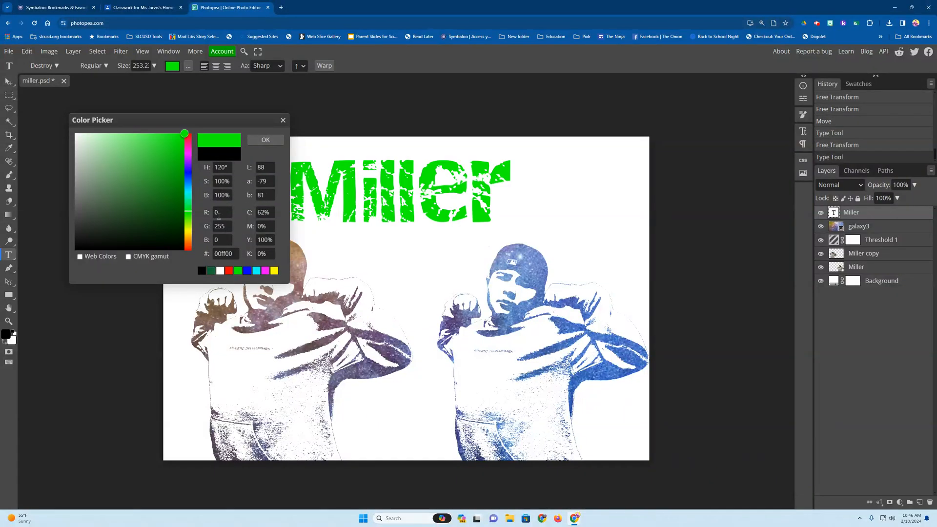
click(188, 162)
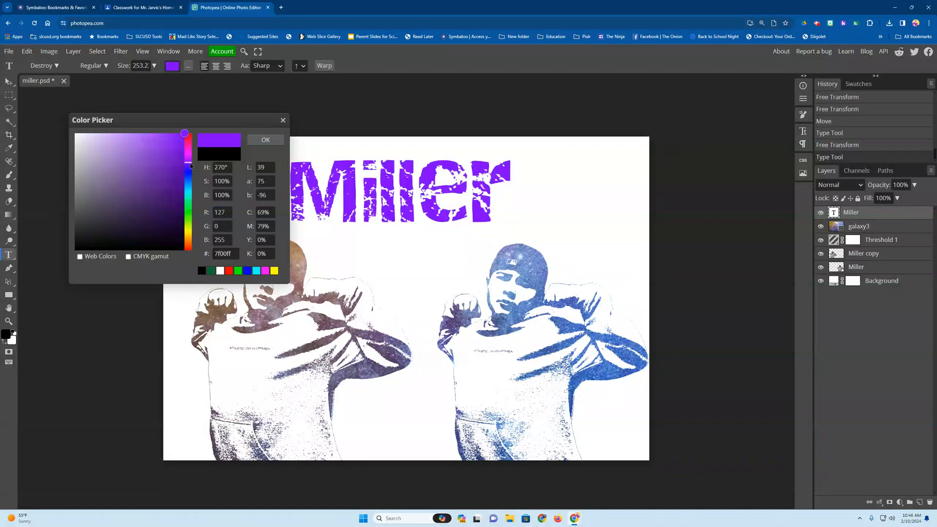
click(266, 140)
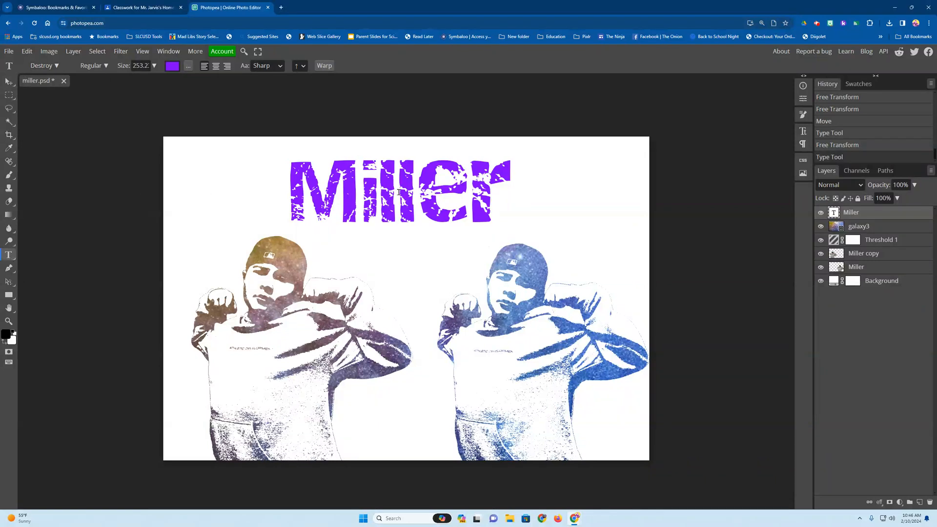
Step: Warp the name text with the Arc style at 33% bend and move it down so it fits fully on the canvas
click(361, 190)
click(7, 261)
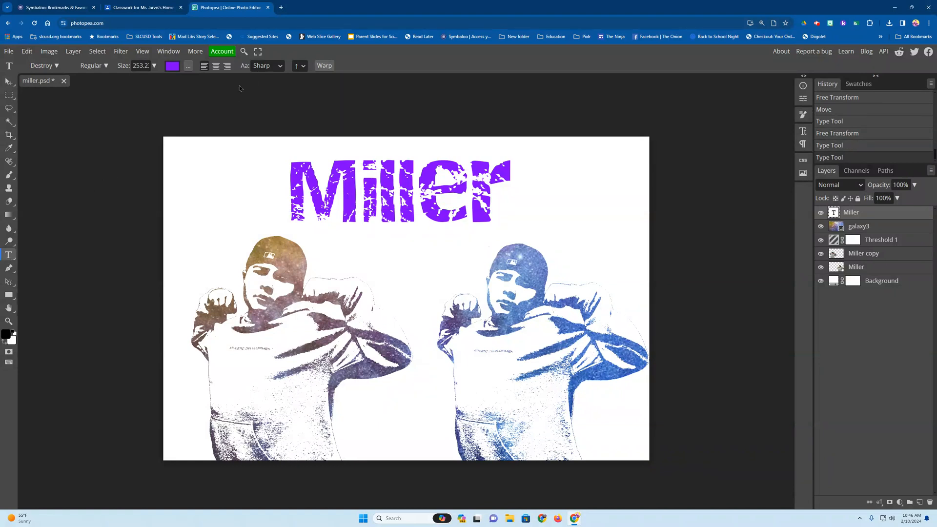
click(324, 66)
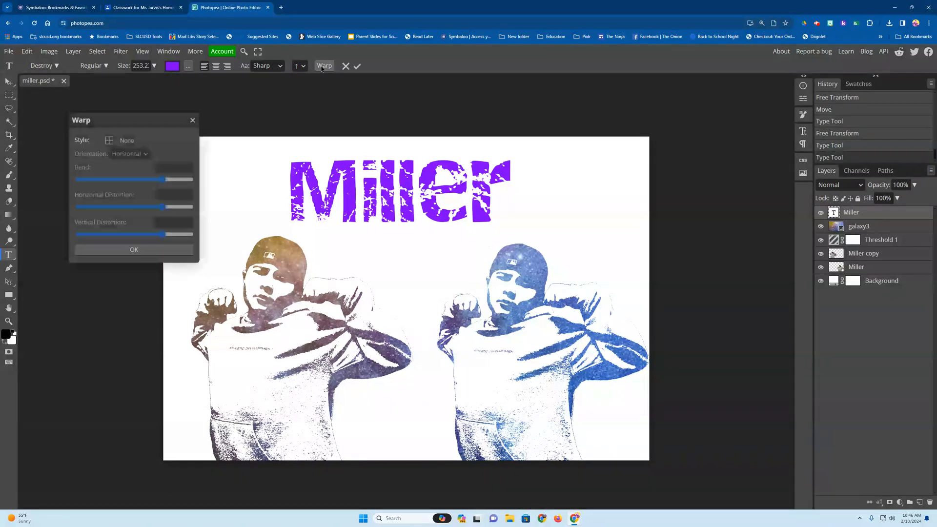
click(130, 142)
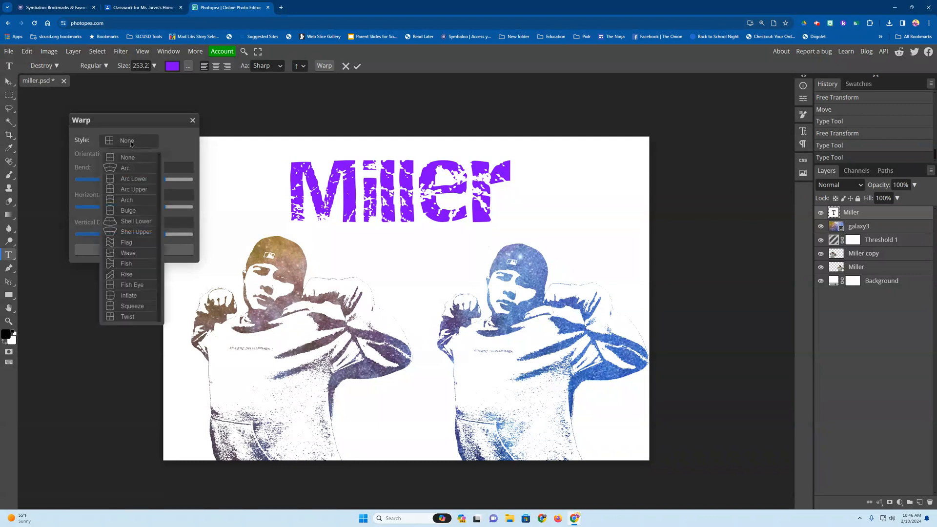
click(128, 168)
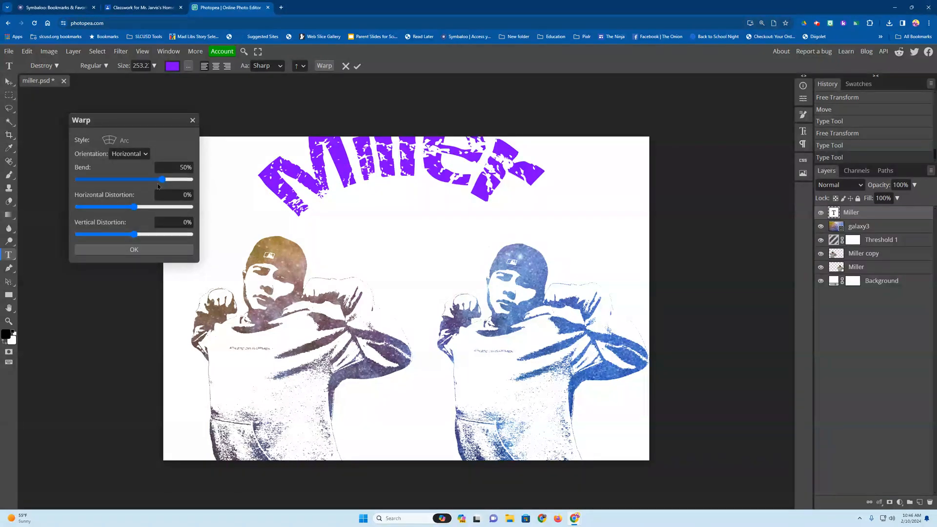
drag(160, 182, 154, 182)
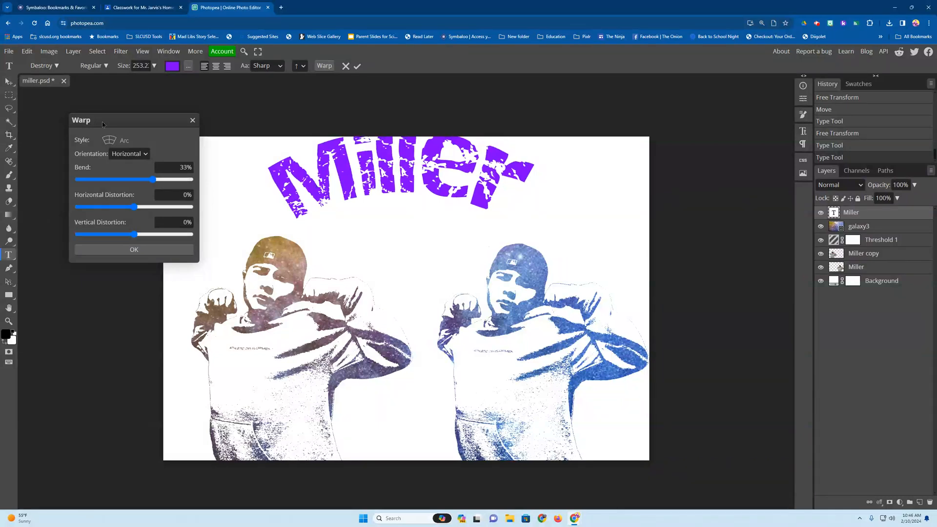
click(8, 255)
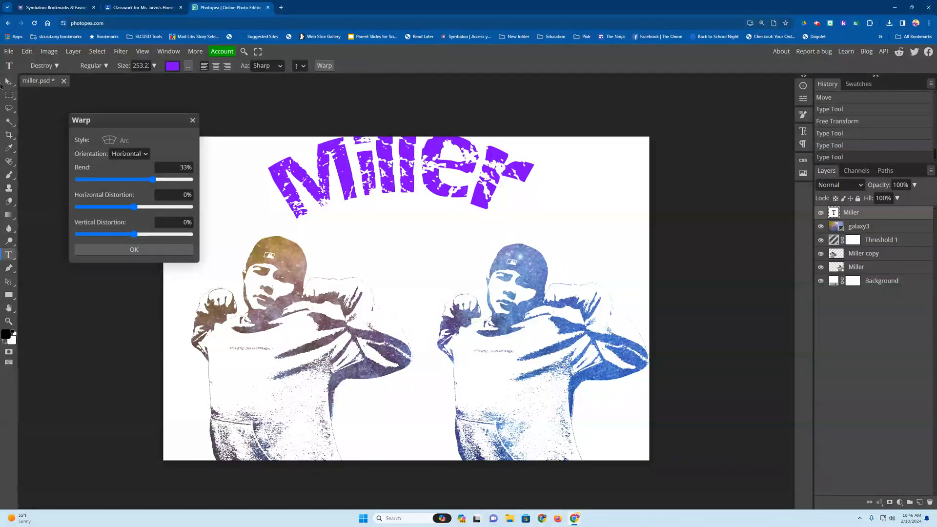
click(9, 83)
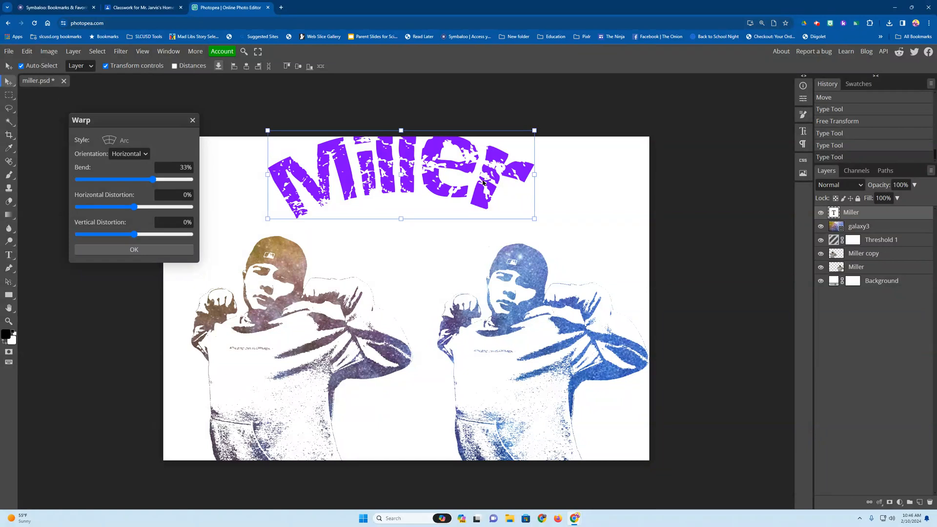
click(134, 249)
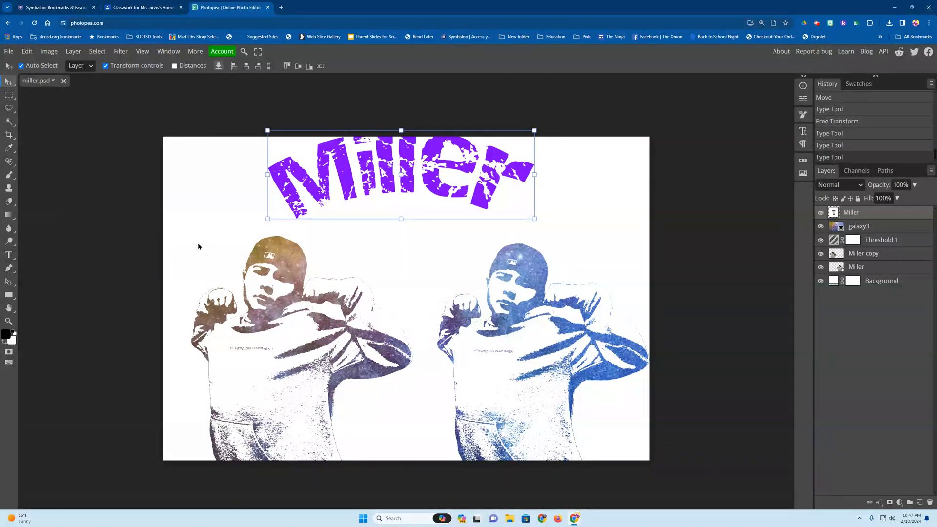
drag(510, 177, 518, 193)
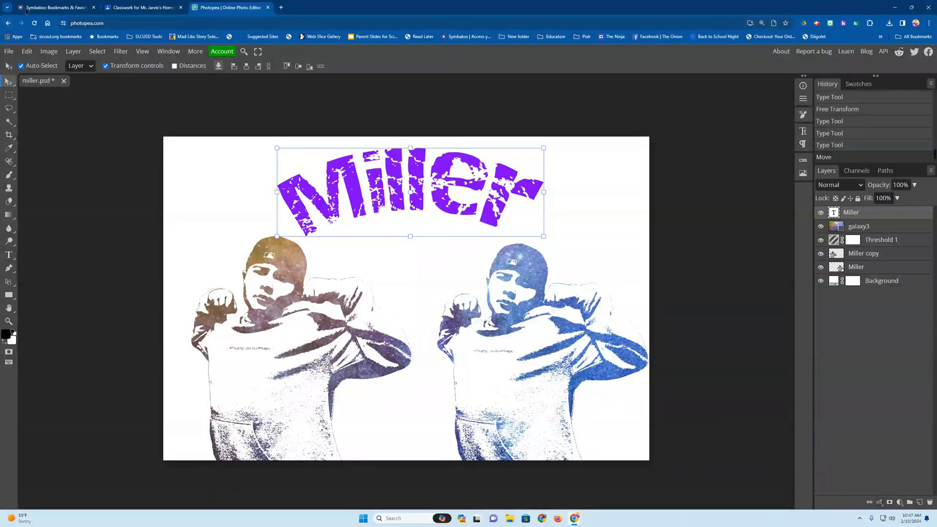
Step: Add a Drop Shadow to the name text at an angle of 111° and a distance of 40 px
click(73, 51)
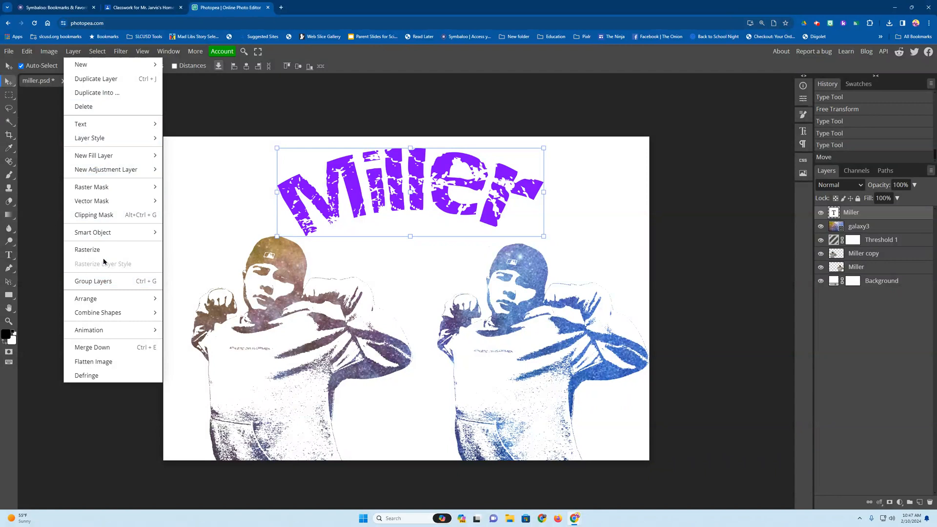
mouse_move(111, 146)
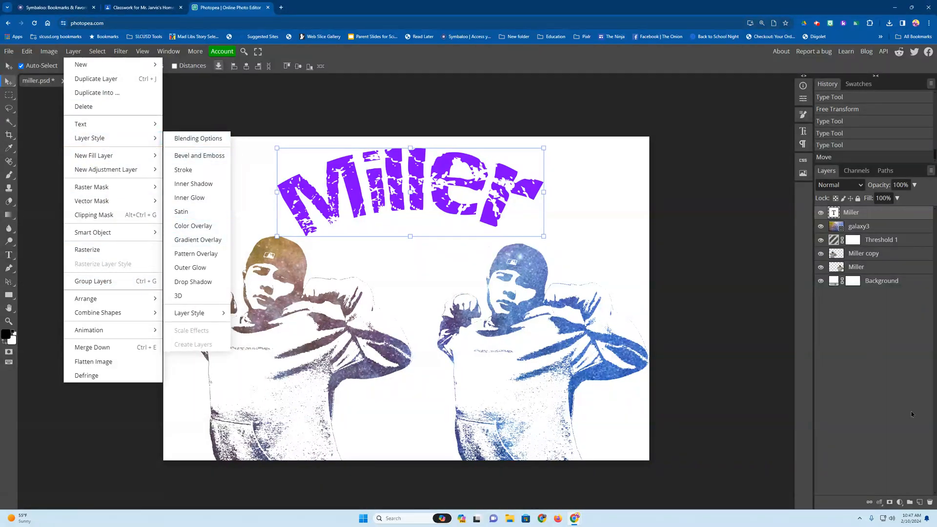
click(879, 503)
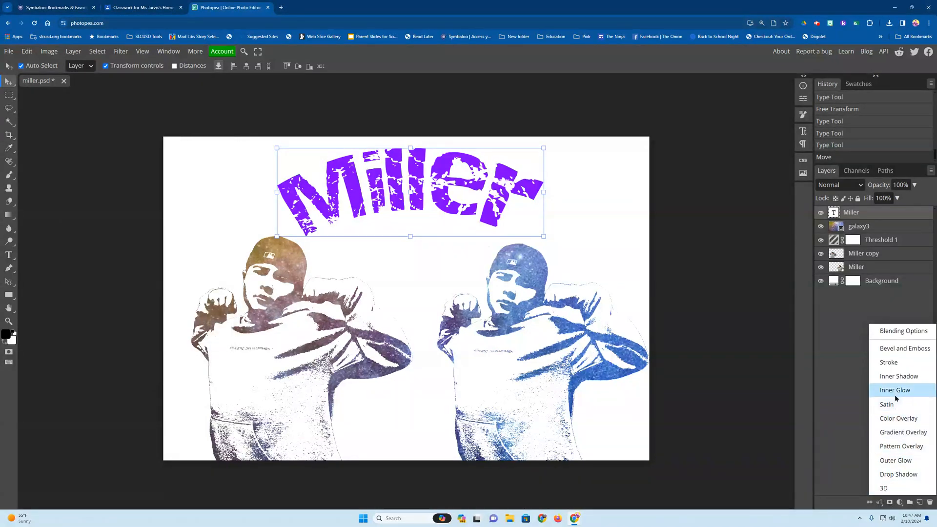
click(898, 474)
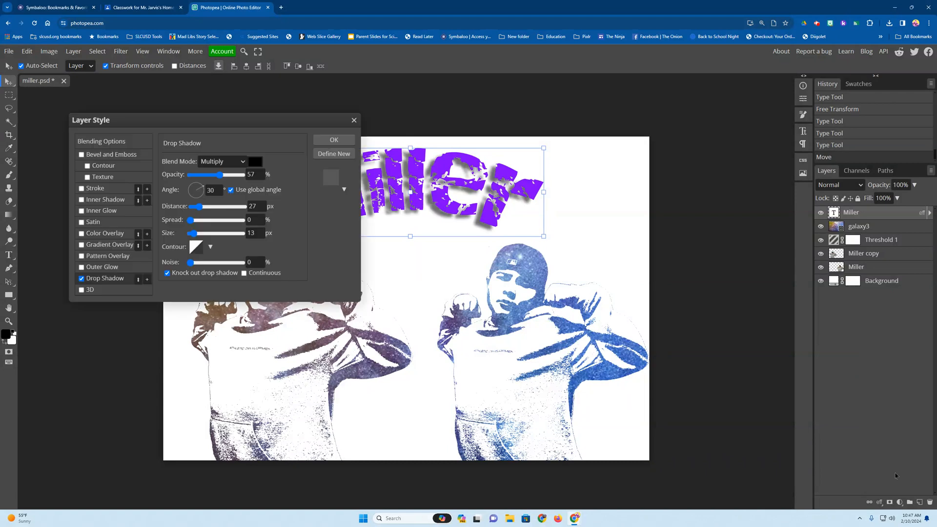
drag(255, 122, 746, 131)
drag(686, 196, 691, 198)
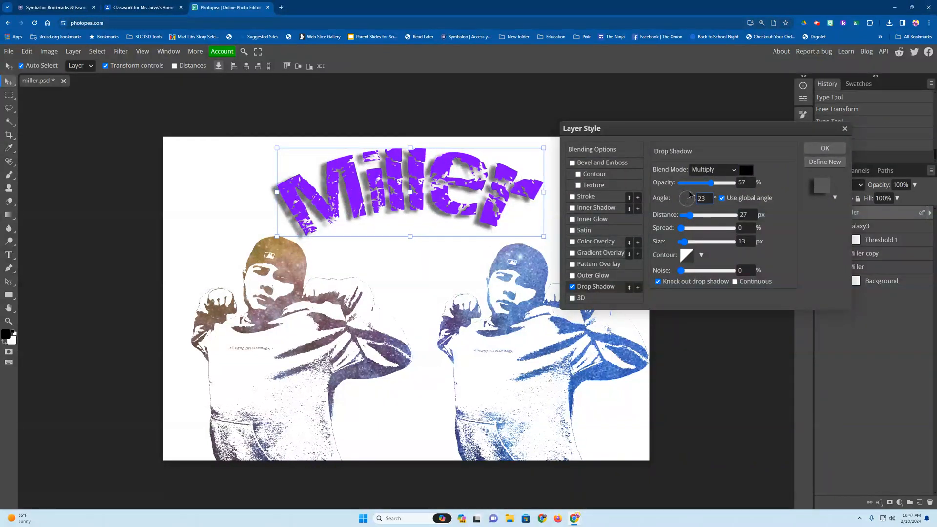
drag(695, 198, 684, 193)
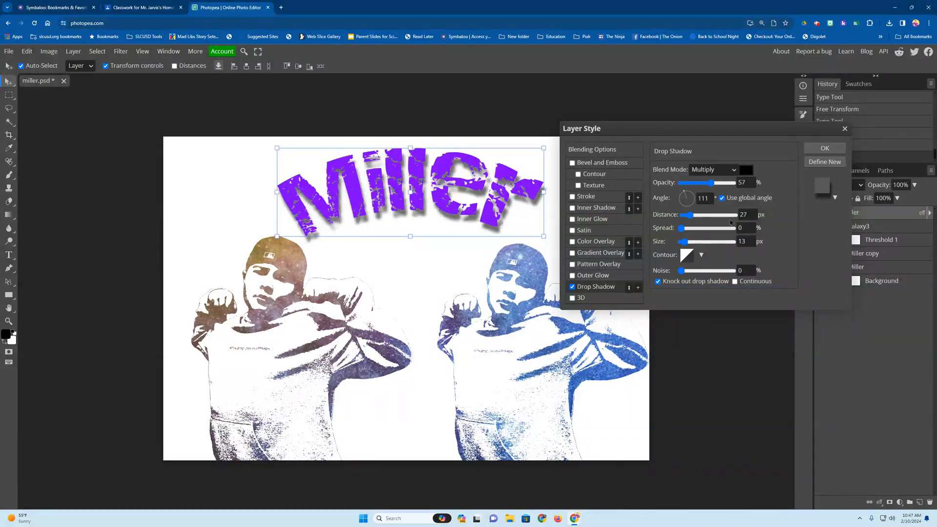
mouse_move(689, 214)
mouse_down()
mouse_move(724, 227)
mouse_move(692, 229)
mouse_up()
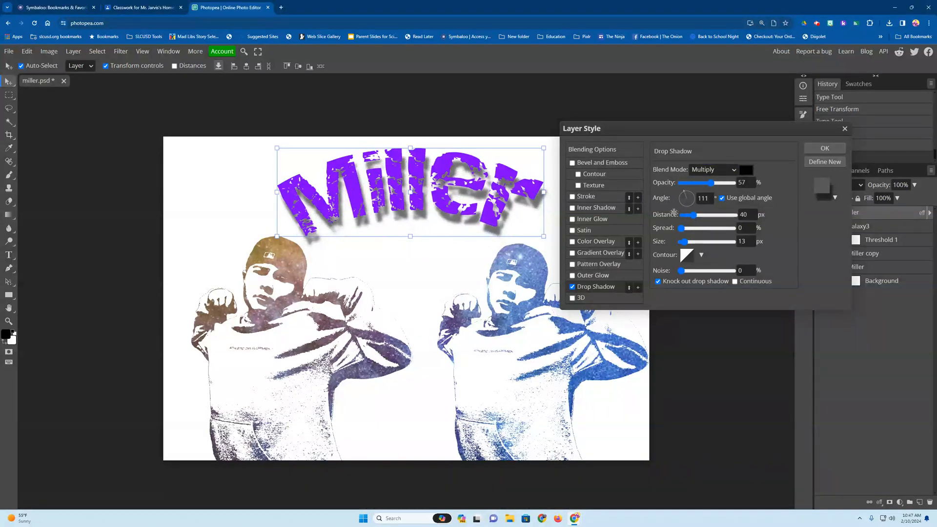
Step: Add a 3 px black outside Stroke and an Inner Bevel with Bevel and Emboss to the name text
click(591, 200)
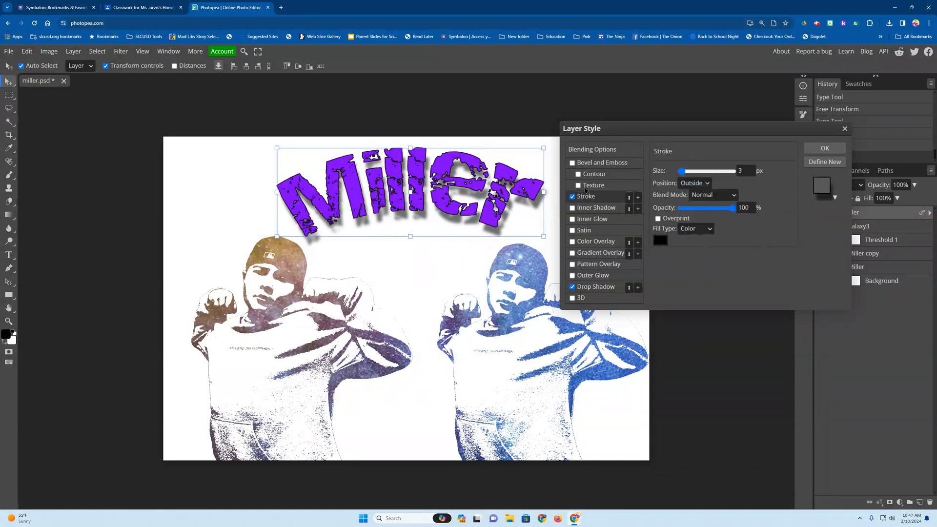
click(573, 163)
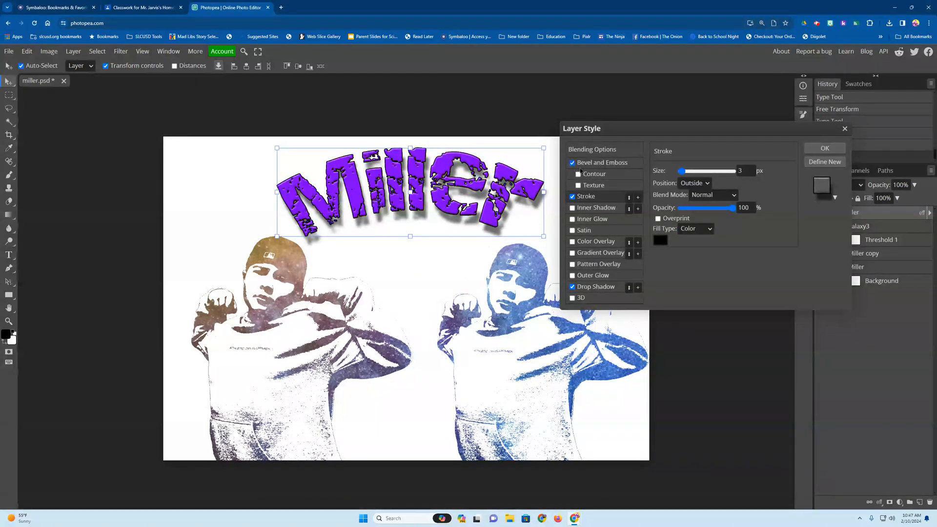
click(605, 164)
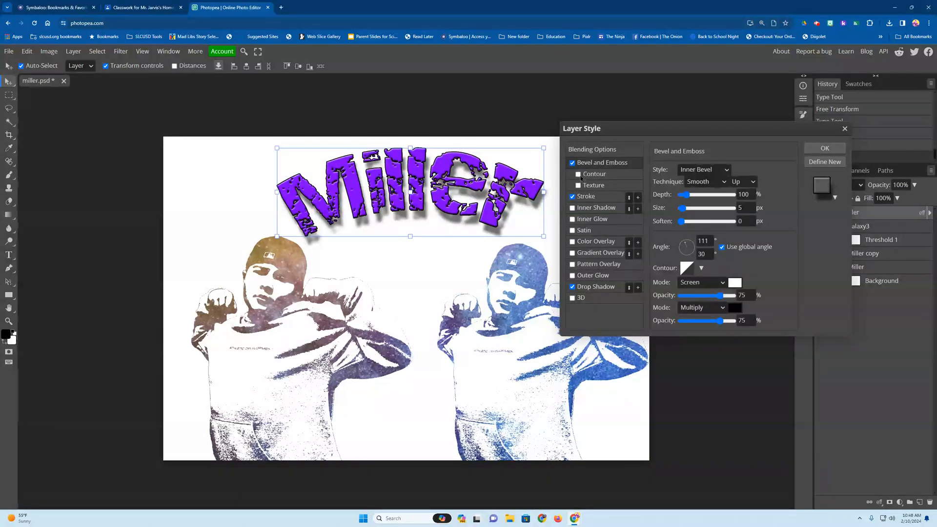
Step: Try the Satin and Color Overlay effects on the name text, turning each off again
click(595, 233)
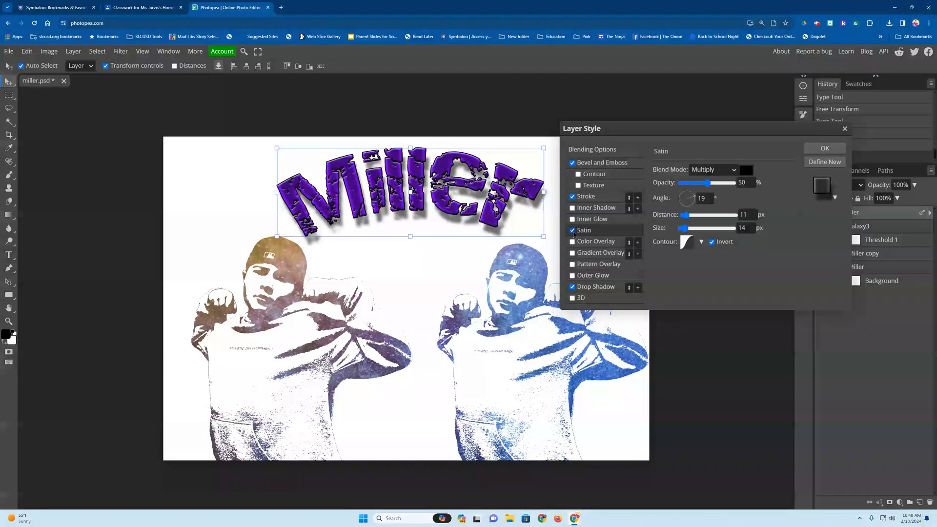
click(573, 231)
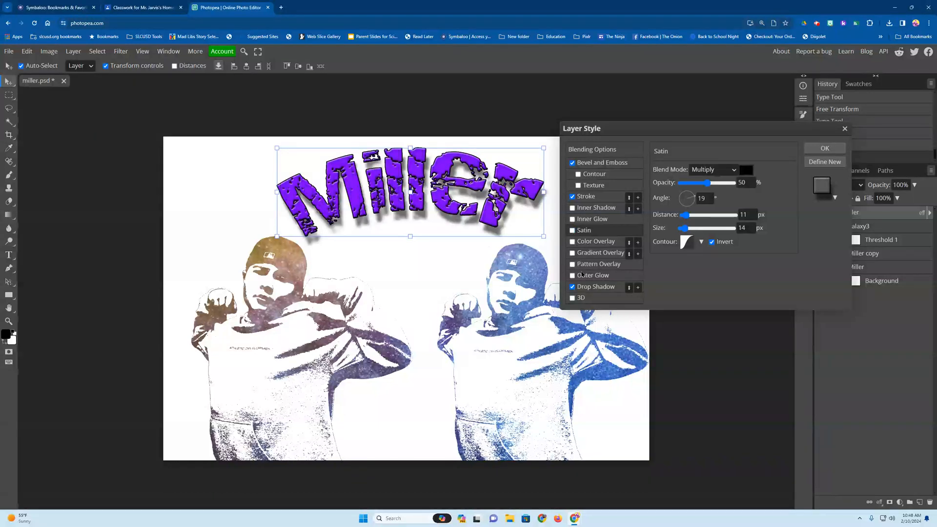
click(588, 244)
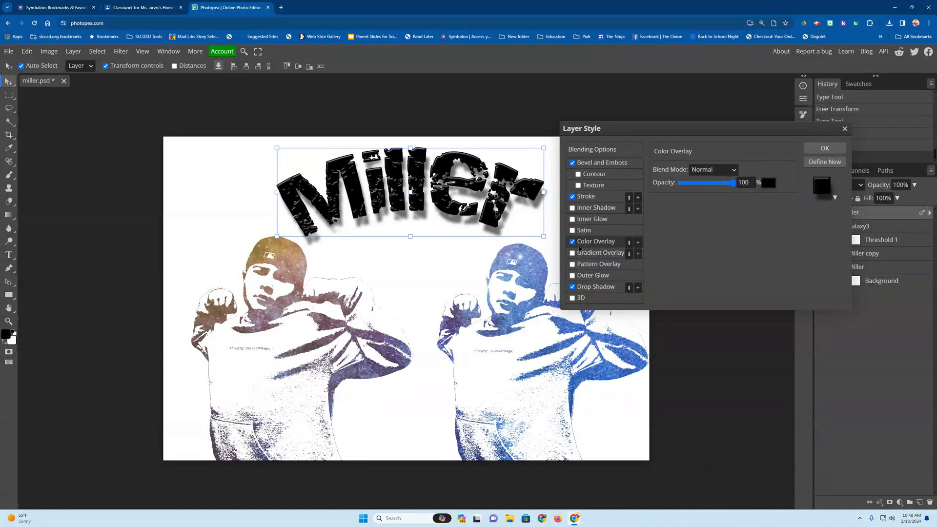
click(573, 242)
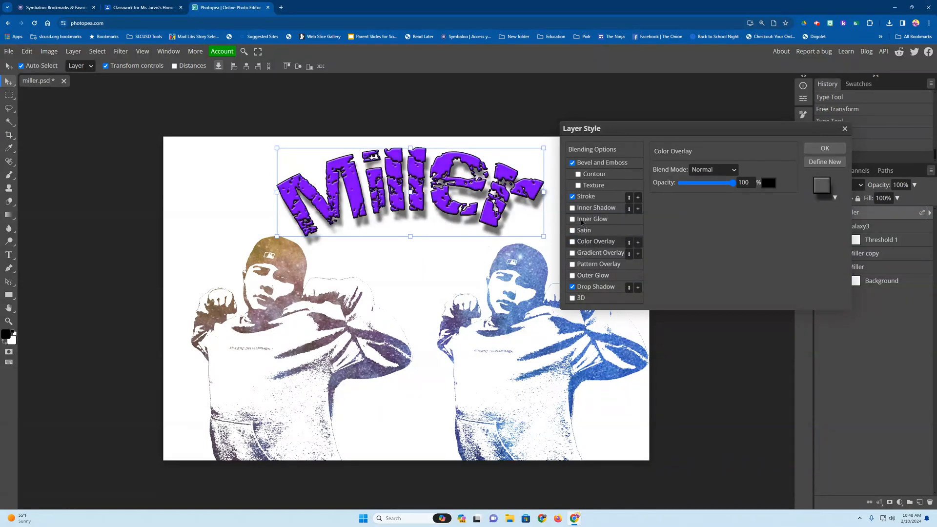
Step: Compare the name text without its stroke, keep the stroke enabled and apply the layer style
click(573, 196)
click(573, 197)
click(812, 153)
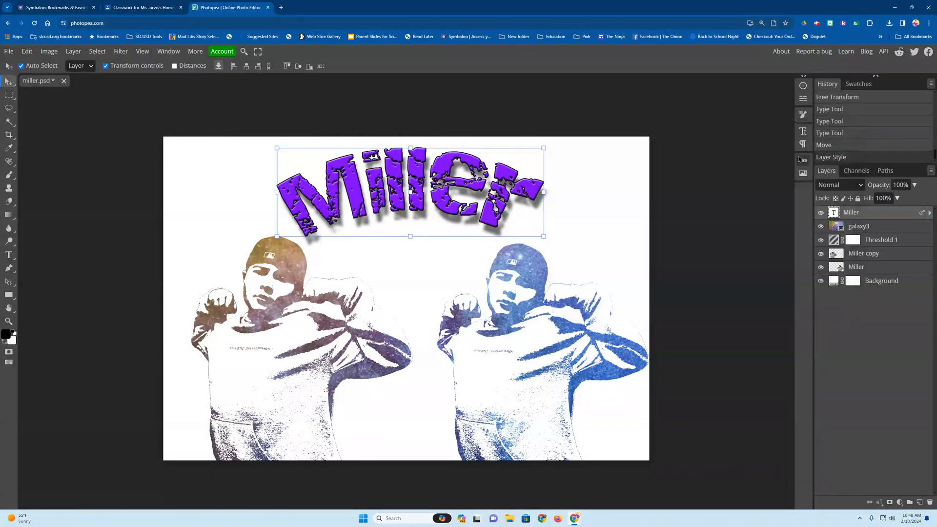
click(10, 52)
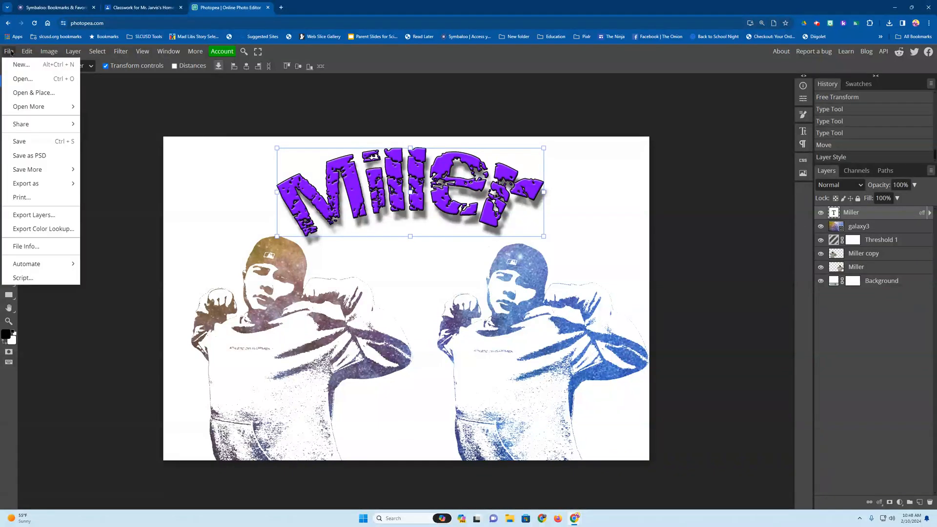
click(38, 148)
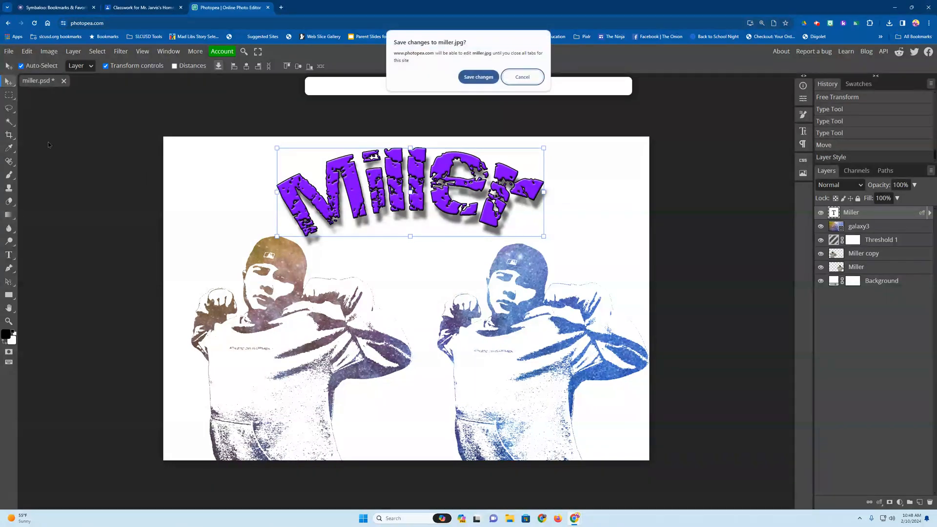
click(525, 79)
Step: Save the artwork as a PSD under its existing file name in the 2023-24 folder
click(11, 53)
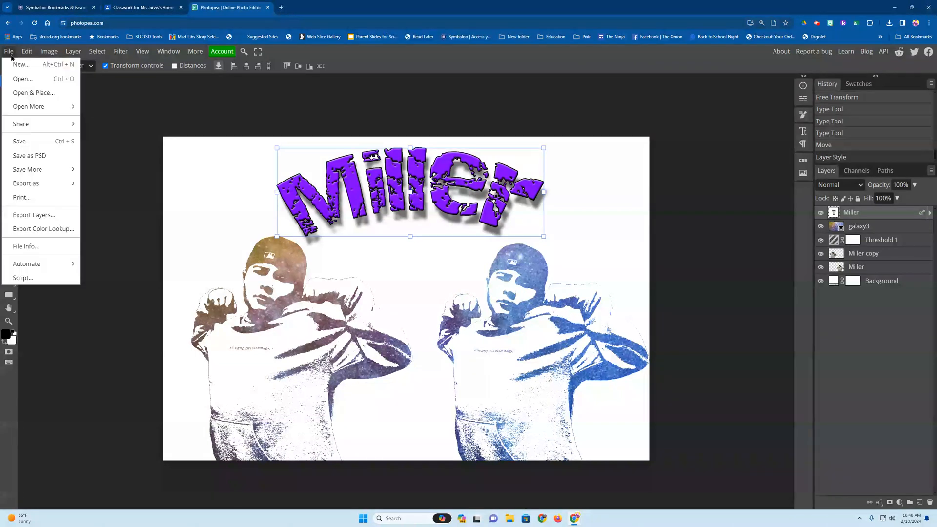
click(32, 153)
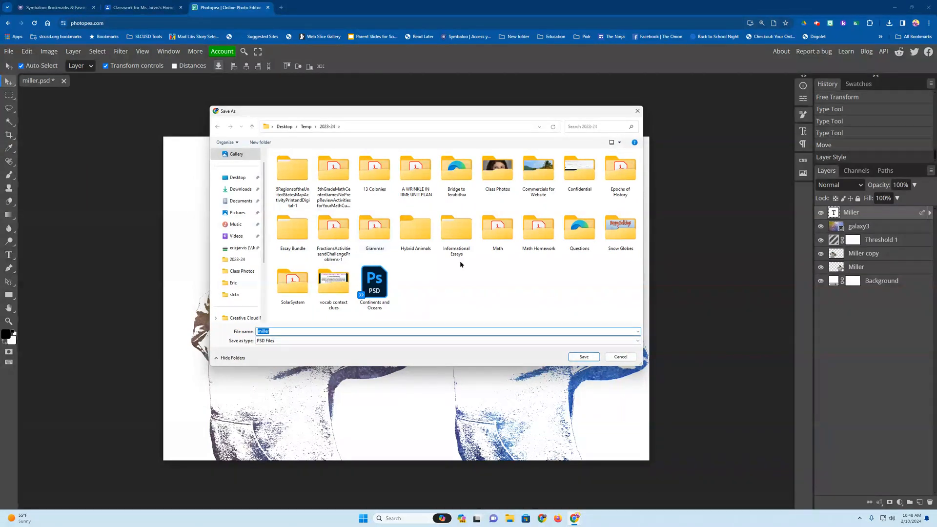
click(577, 358)
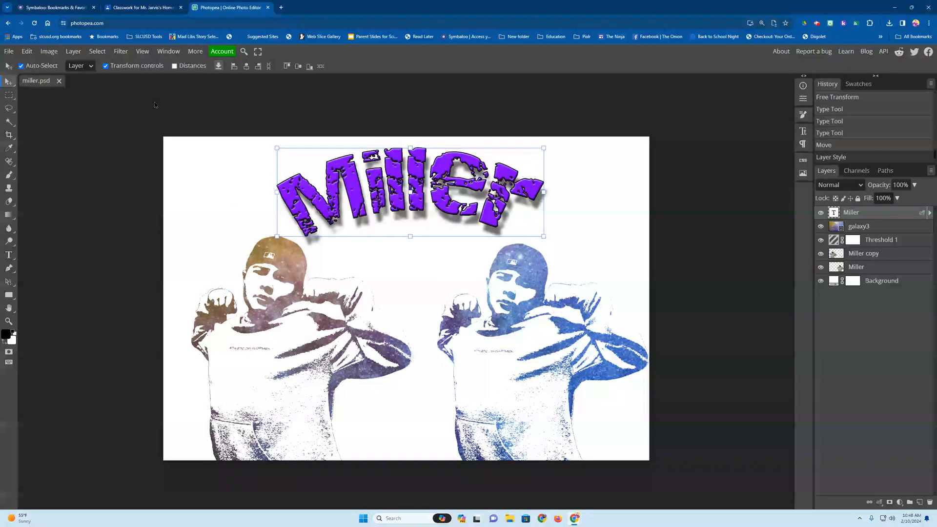
Step: Export the artwork as a 1992 × 1328 px PNG at 100% quality to the 2023-24 folder
click(8, 51)
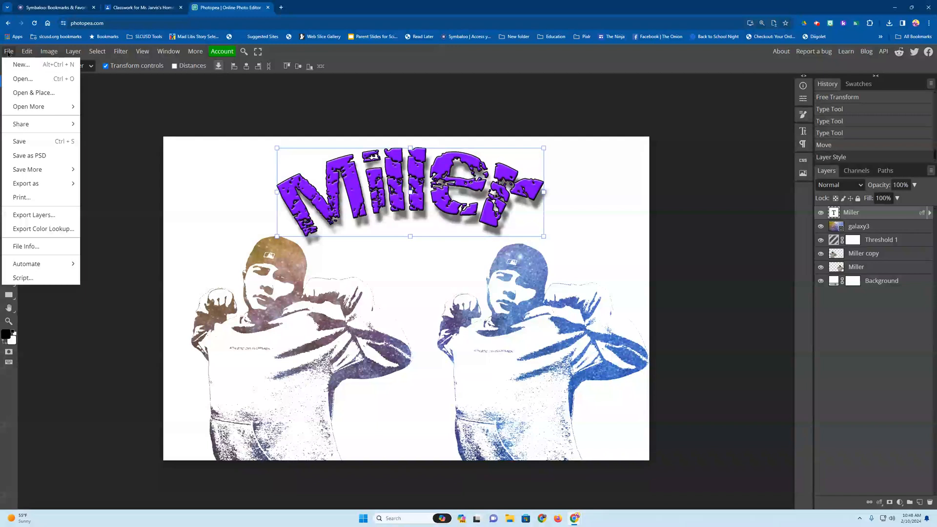
mouse_move(21, 111)
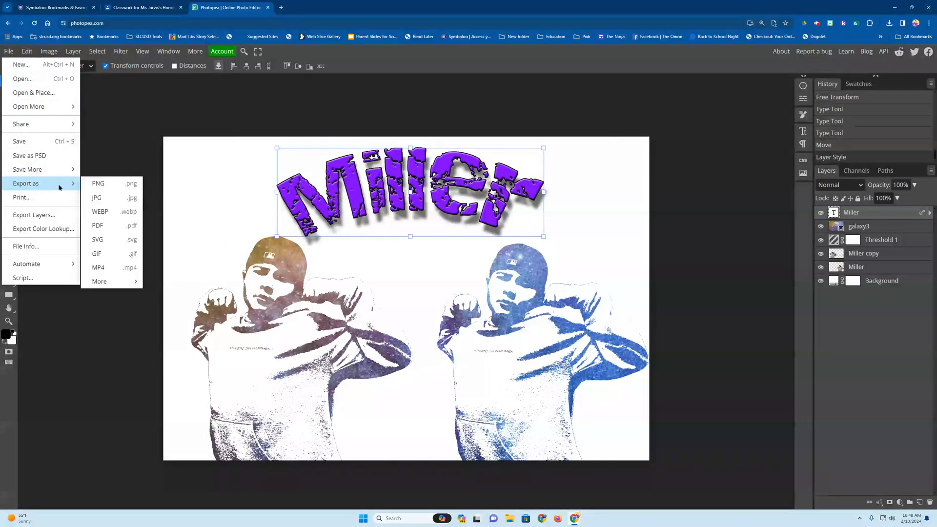
click(97, 183)
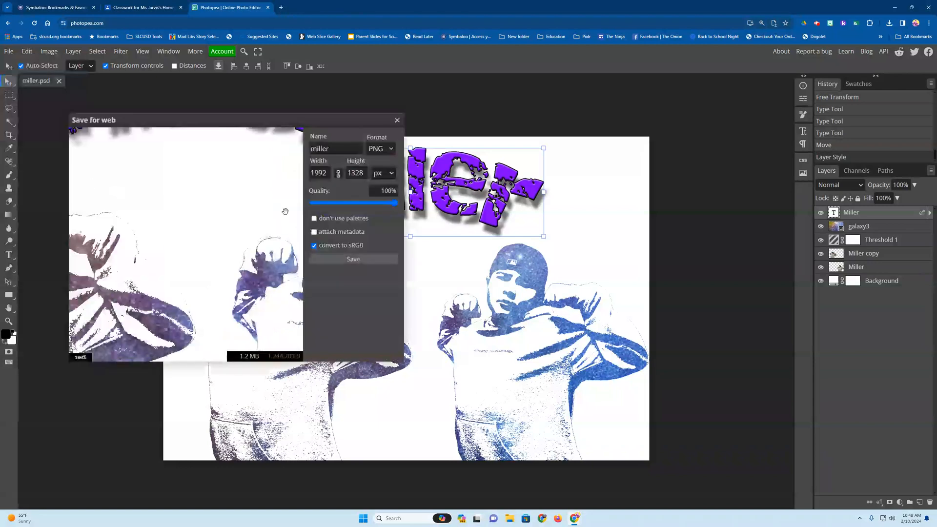
click(363, 260)
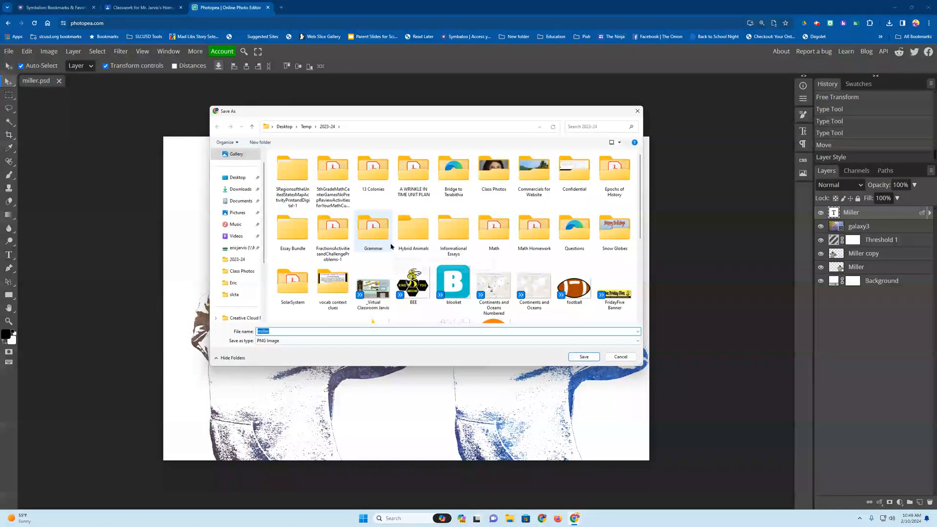
click(584, 357)
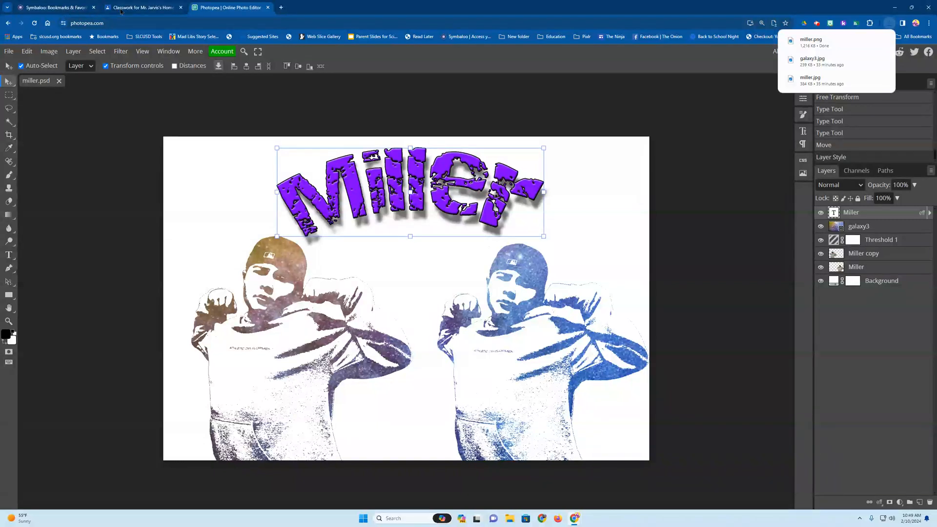
Step: Switch to Google Classroom to view the Digital Overall Photo of Yourself assignment, and return to Photopea
click(142, 7)
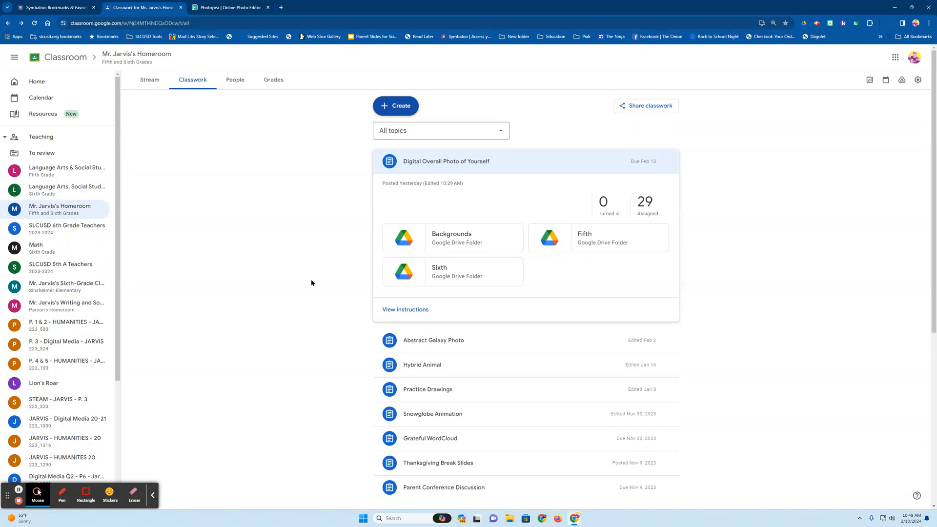
key(ctrl+Tab)
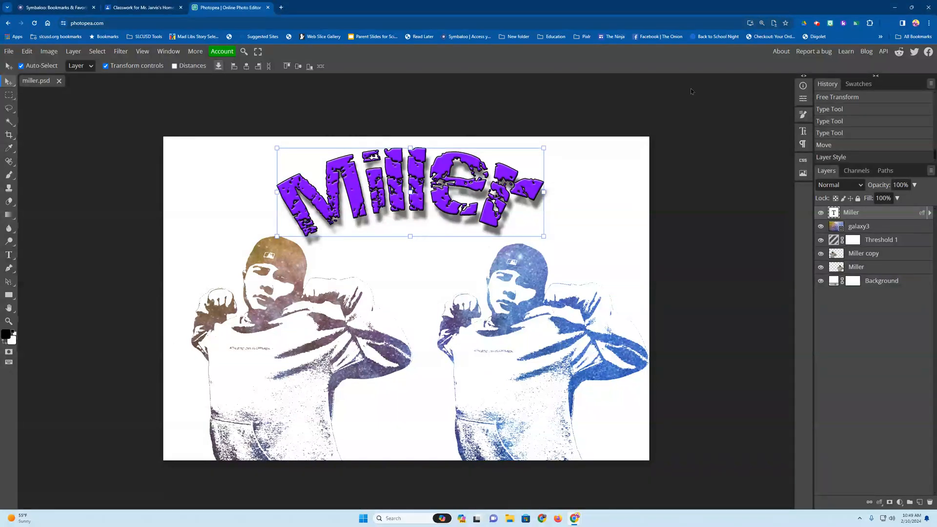
click(588, 194)
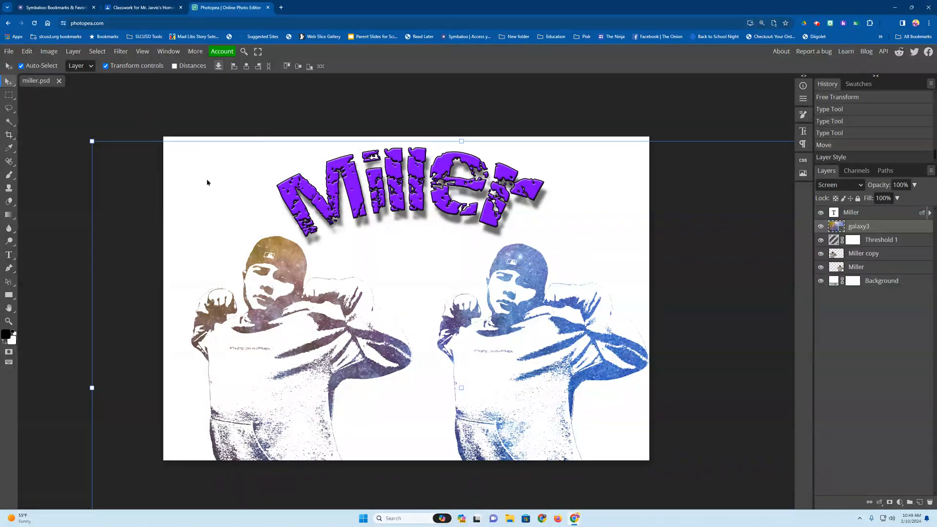
click(9, 51)
Step: Select the Custom Shape tool and check its size options and available shapes
right_click(9, 295)
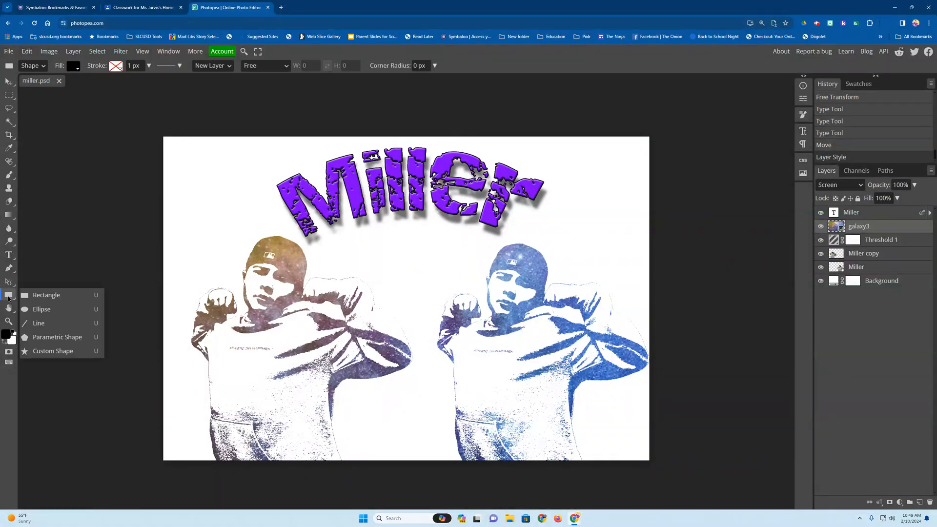
click(53, 351)
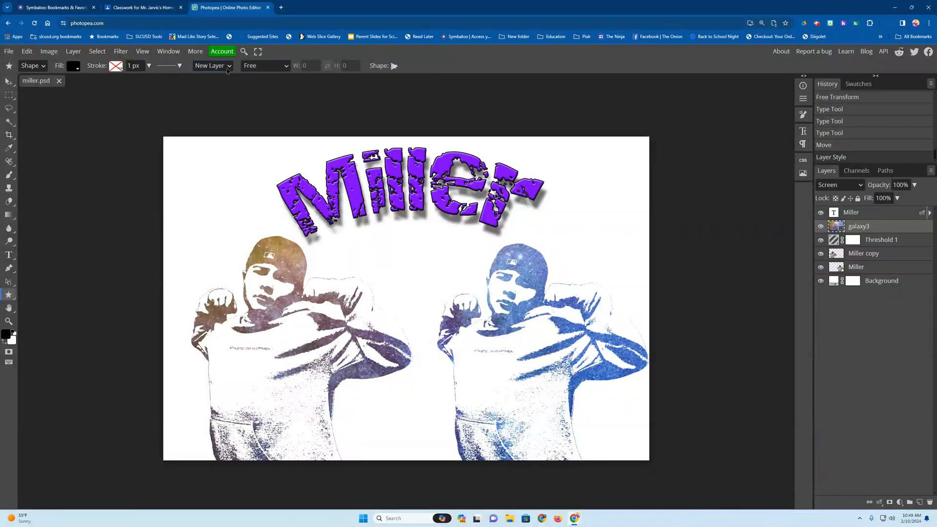
click(272, 69)
click(271, 76)
click(394, 66)
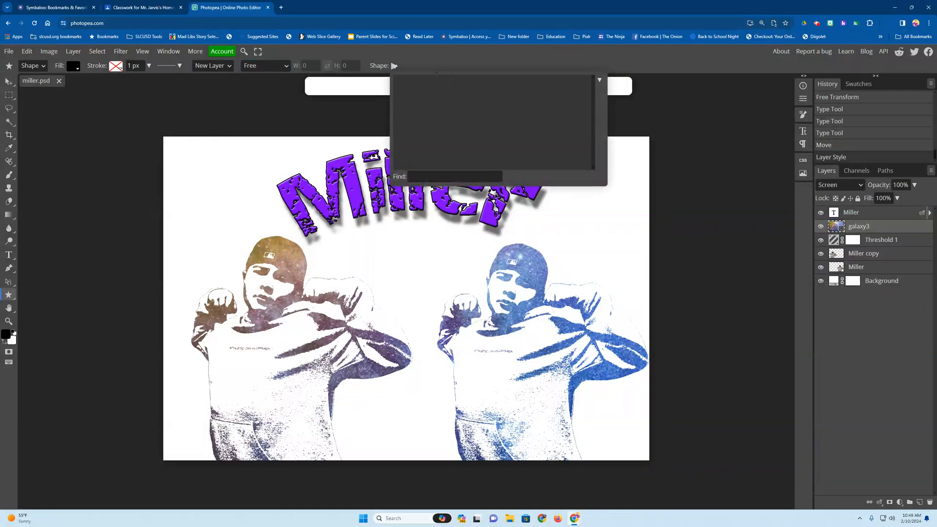
click(387, 68)
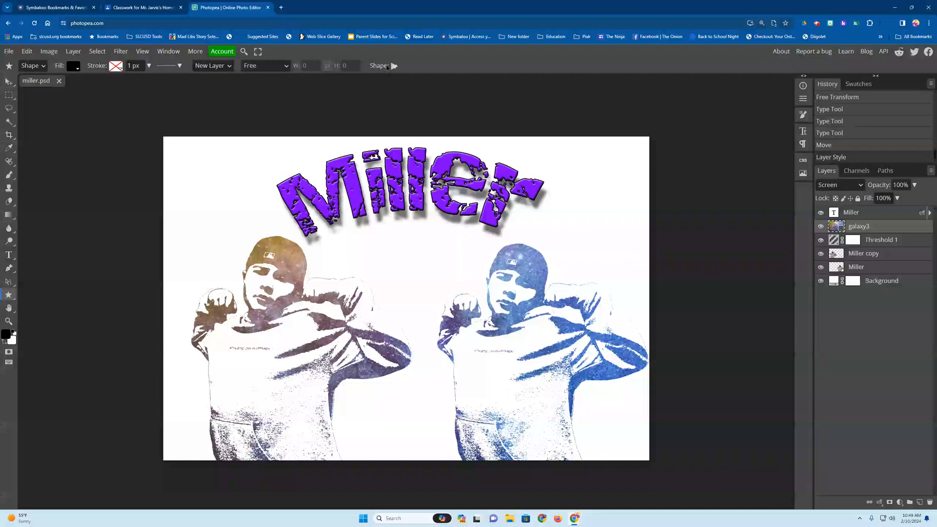
Step: Try a small black triangle custom shape above the name text layer, just left of the name, and undo it
click(9, 295)
click(855, 214)
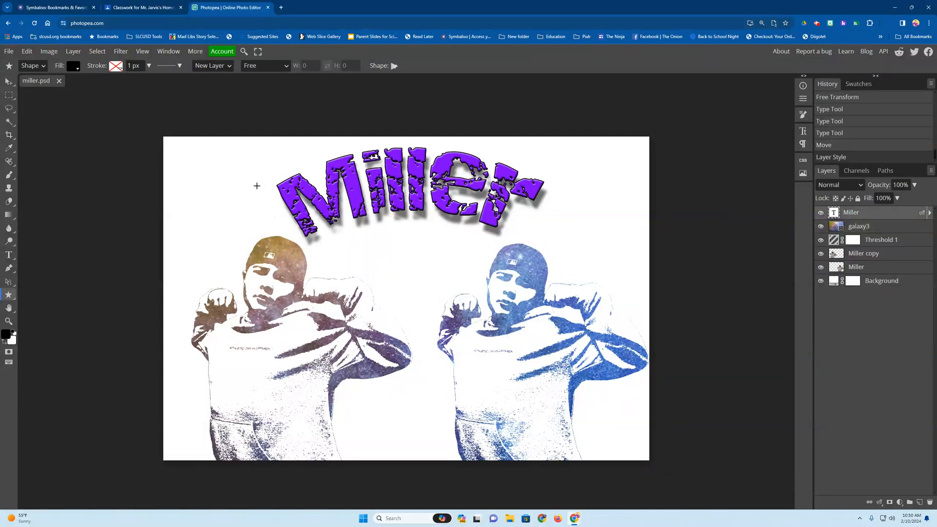
drag(215, 178, 247, 200)
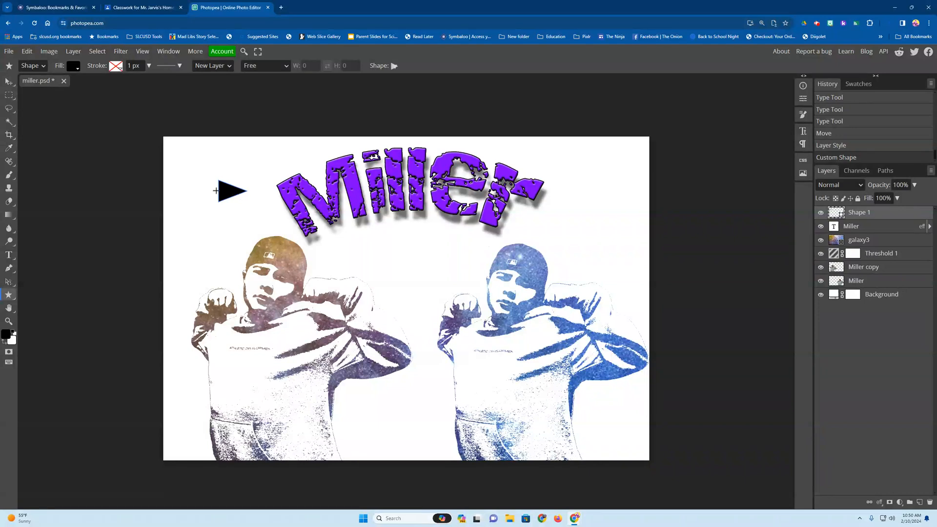
key(ctrl+z)
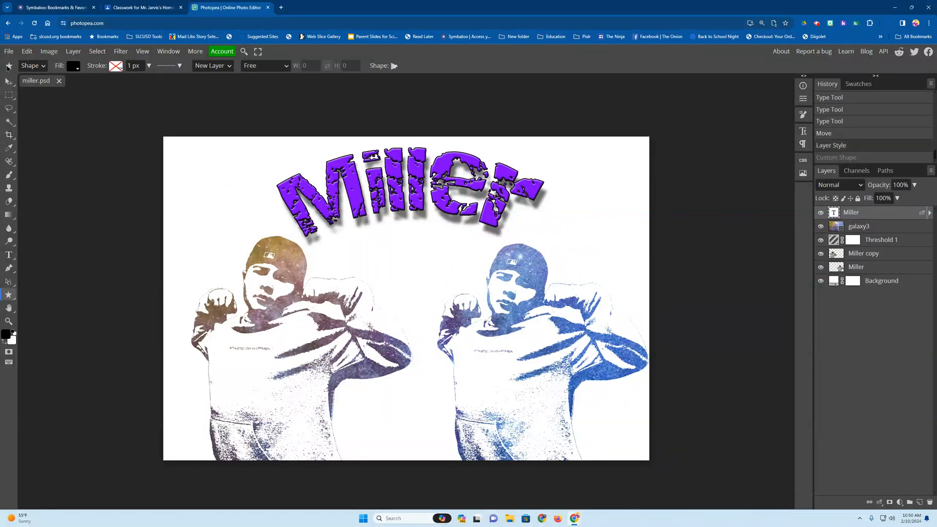
Step: Reselect the Custom Shape tool and check its drawing mode and size constraint options
click(33, 65)
click(40, 70)
click(9, 300)
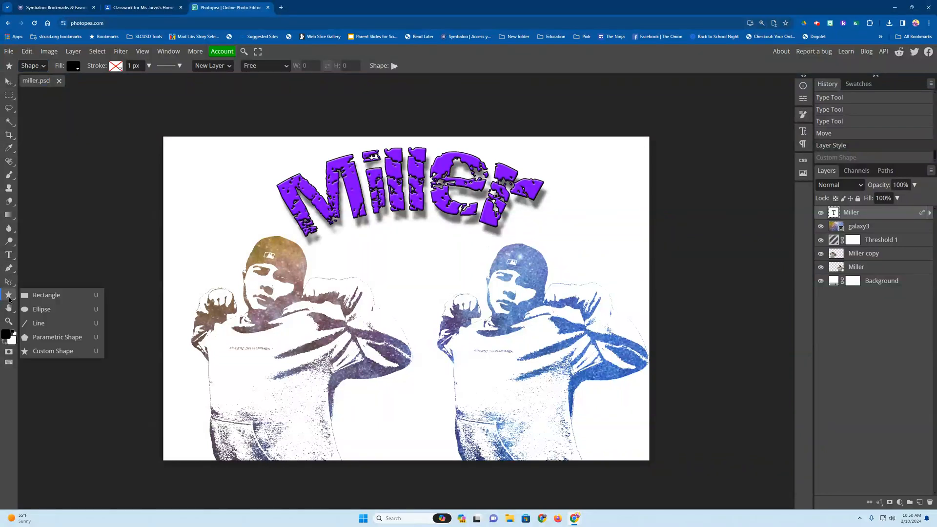
click(50, 351)
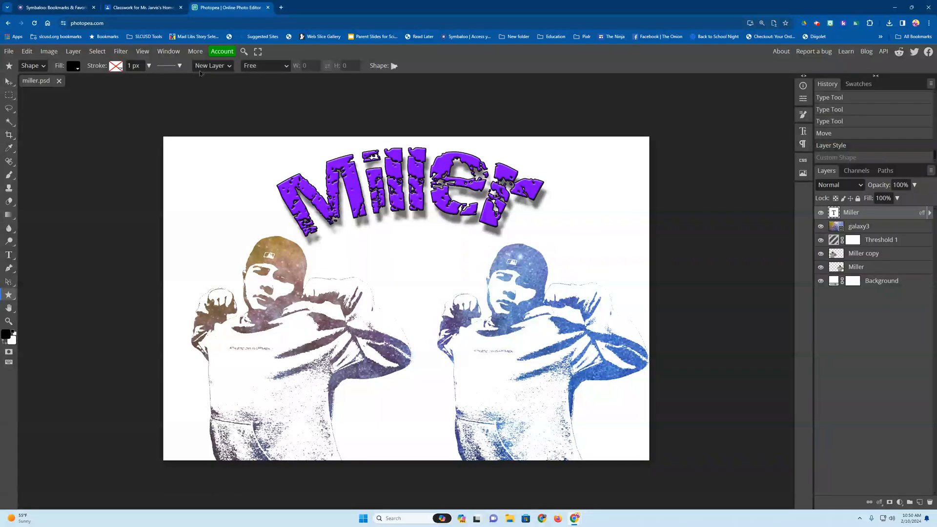
click(263, 68)
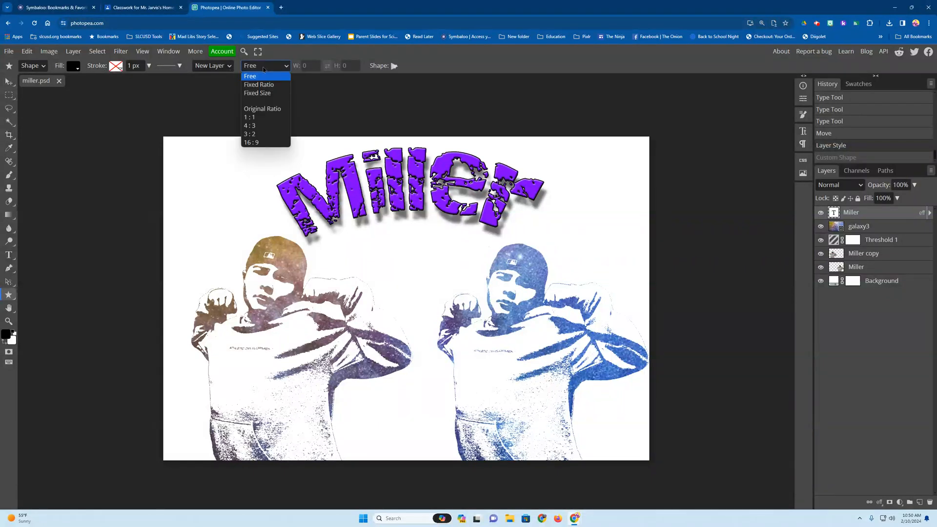
click(48, 70)
click(32, 67)
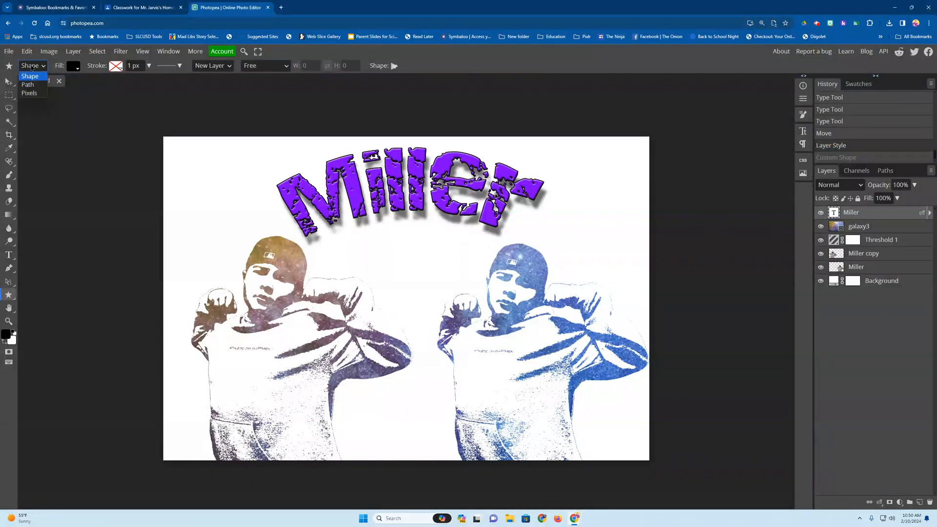
Step: Try a black circle with a right-arrow cutout from the arrows shapes beside the start of the name title, and undo it
click(394, 65)
scroll(415, 120, down, 1)
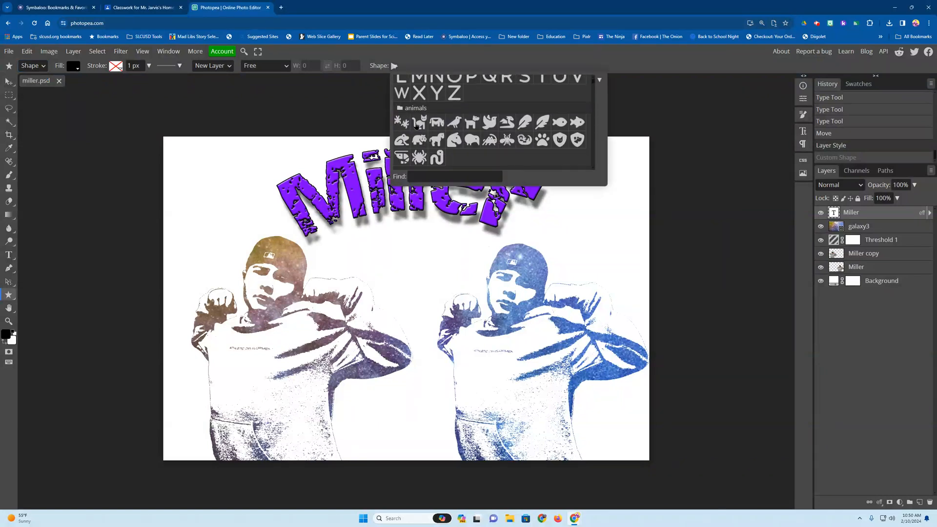
scroll(523, 142, down, 1)
scroll(523, 141, down, 4)
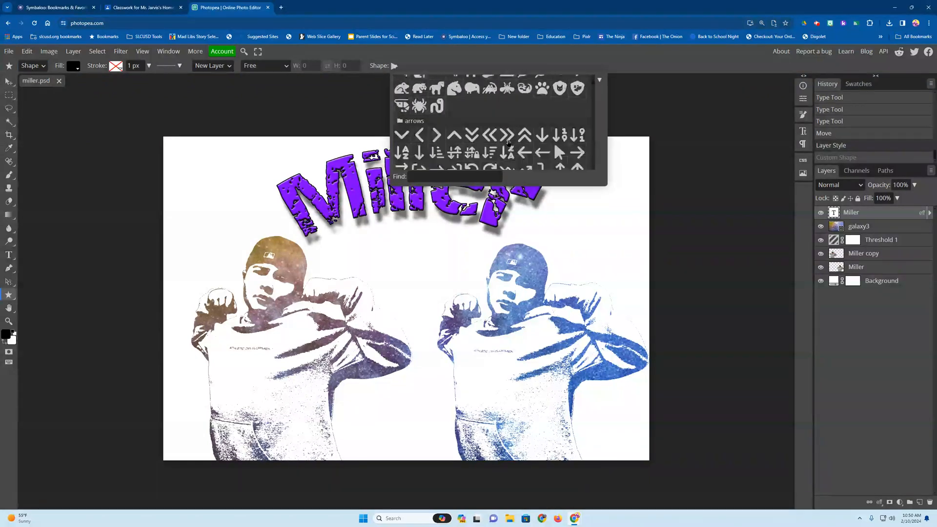
click(401, 128)
drag(186, 165, 244, 235)
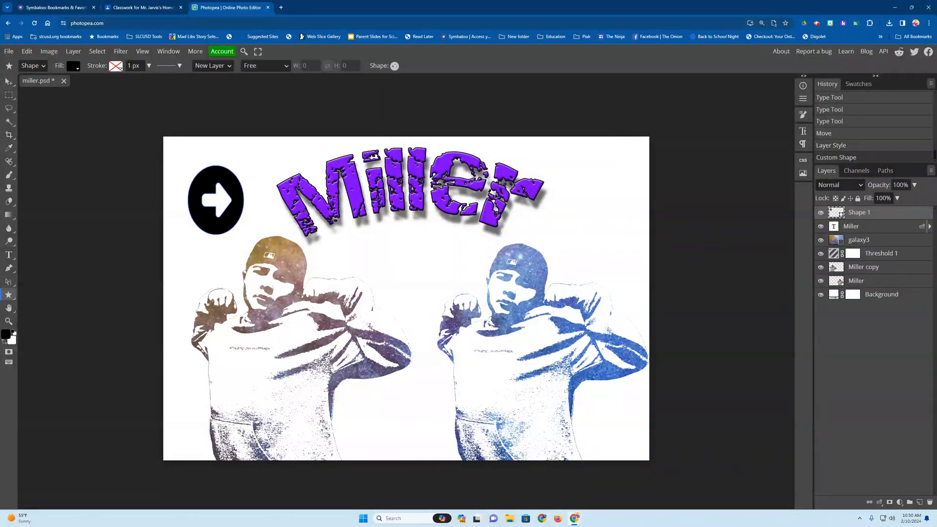
key(ctrl+z)
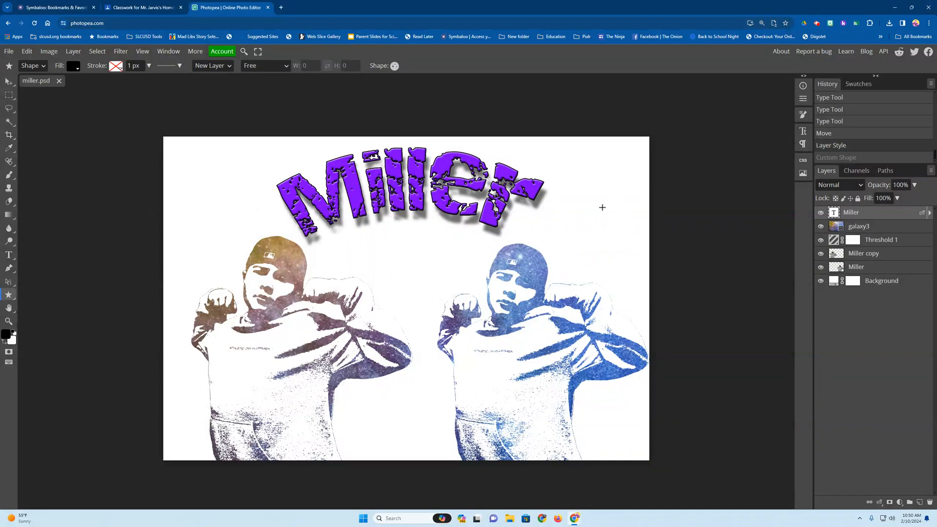
Step: Export the artwork as a 1992 × 1328 px PNG to the 2023-24 folder, named with the student's name followed by "Project"
click(9, 51)
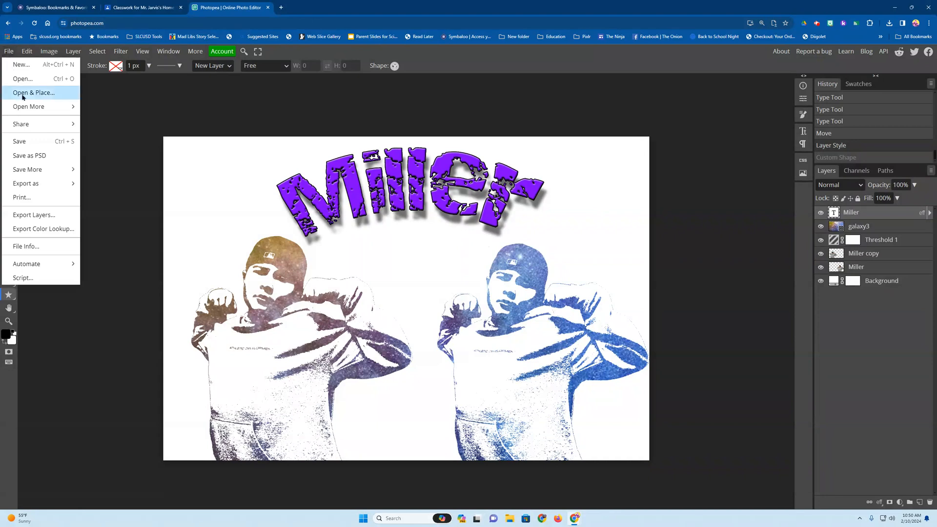
mouse_move(39, 183)
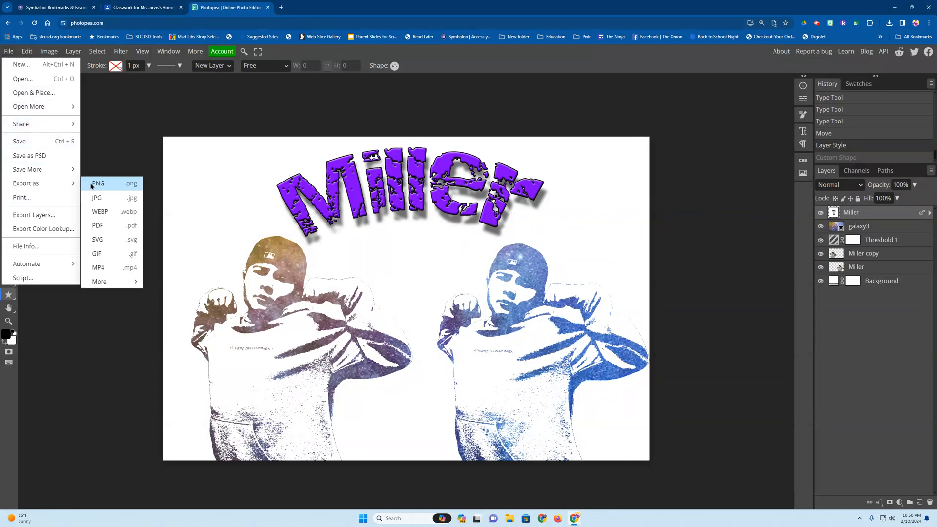
click(101, 184)
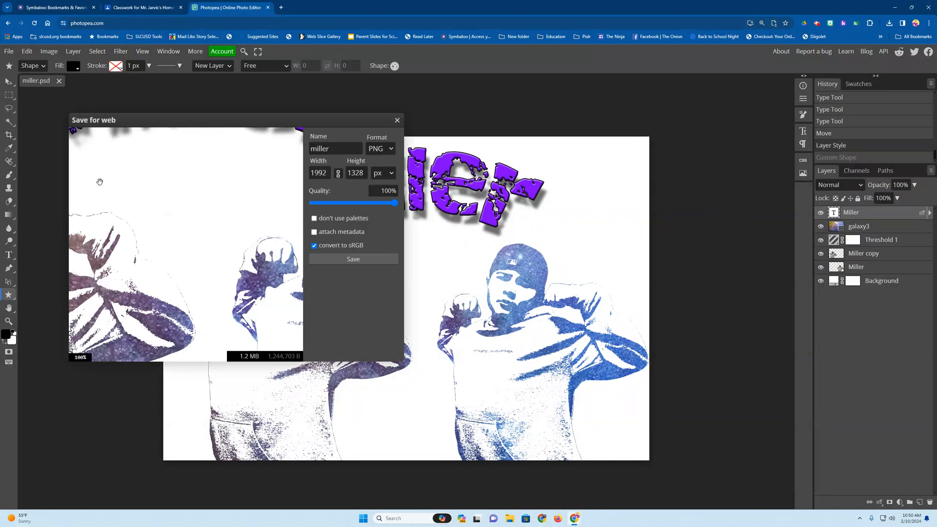
click(357, 259)
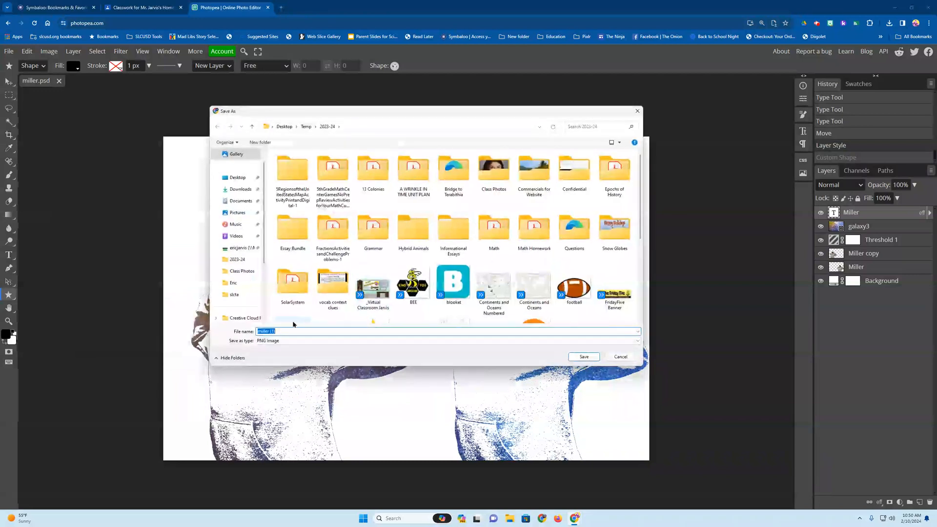
click(286, 332)
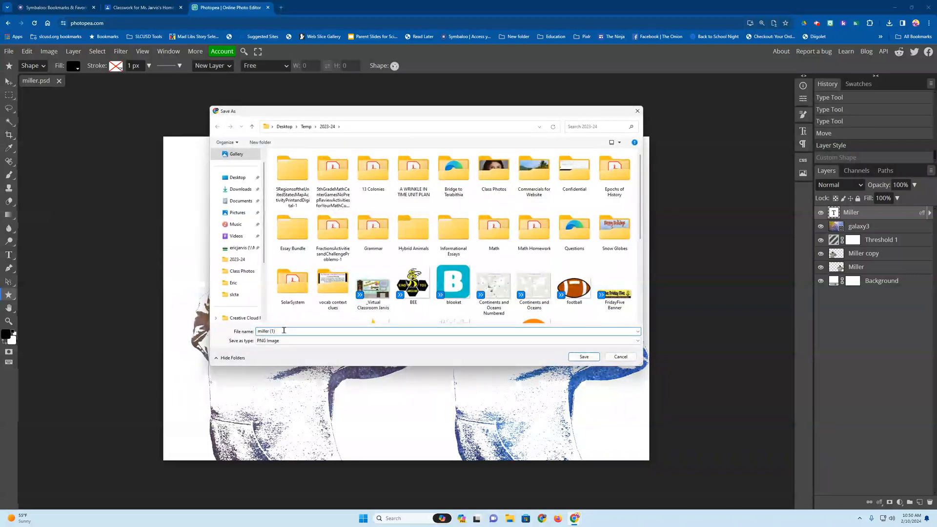
drag(277, 333, 232, 330)
text(Mi)
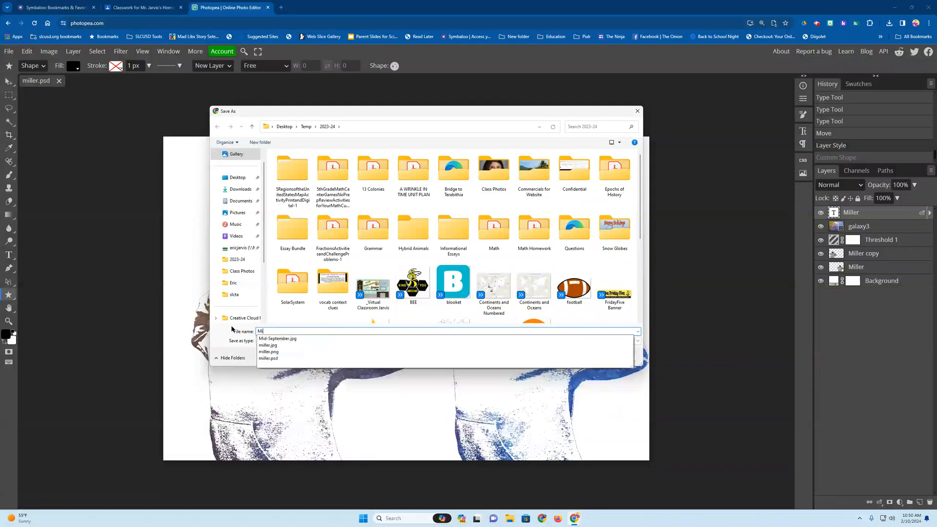
text(ller Project)
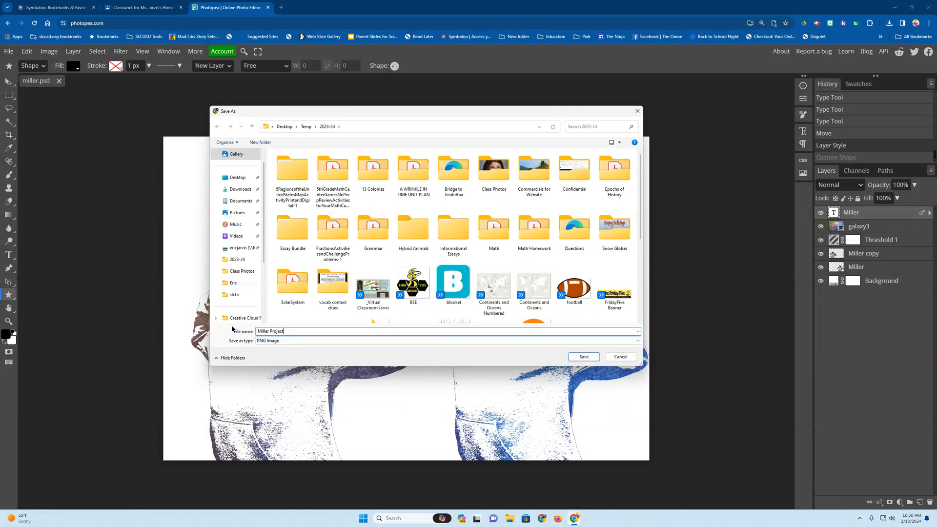
click(576, 360)
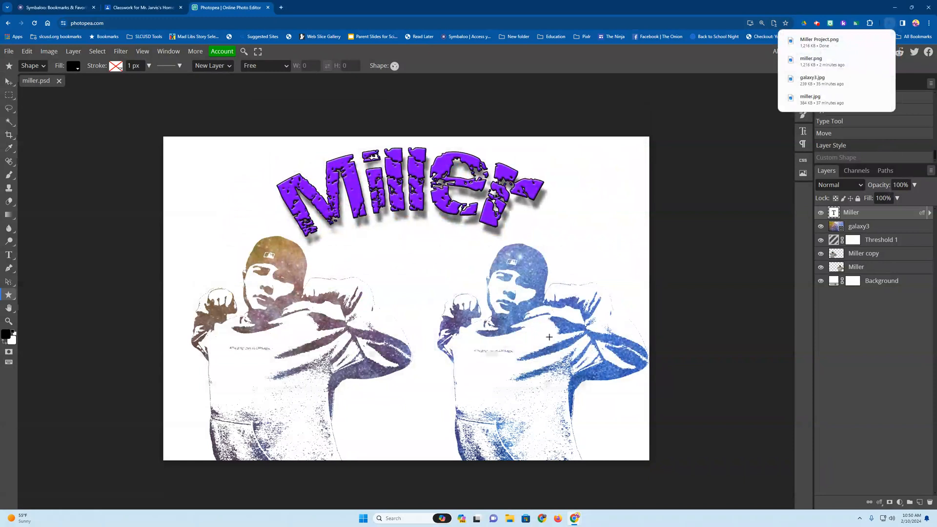